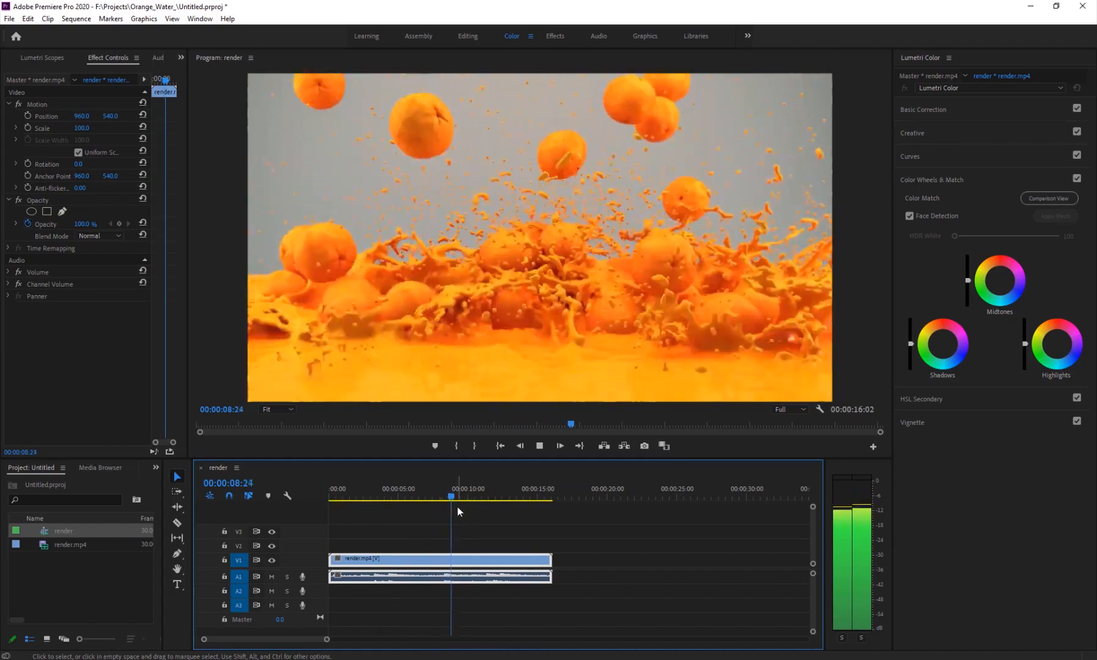
Play back and scrub through the rendered orange juice clip in the sequence to preview the final effect
key("space")
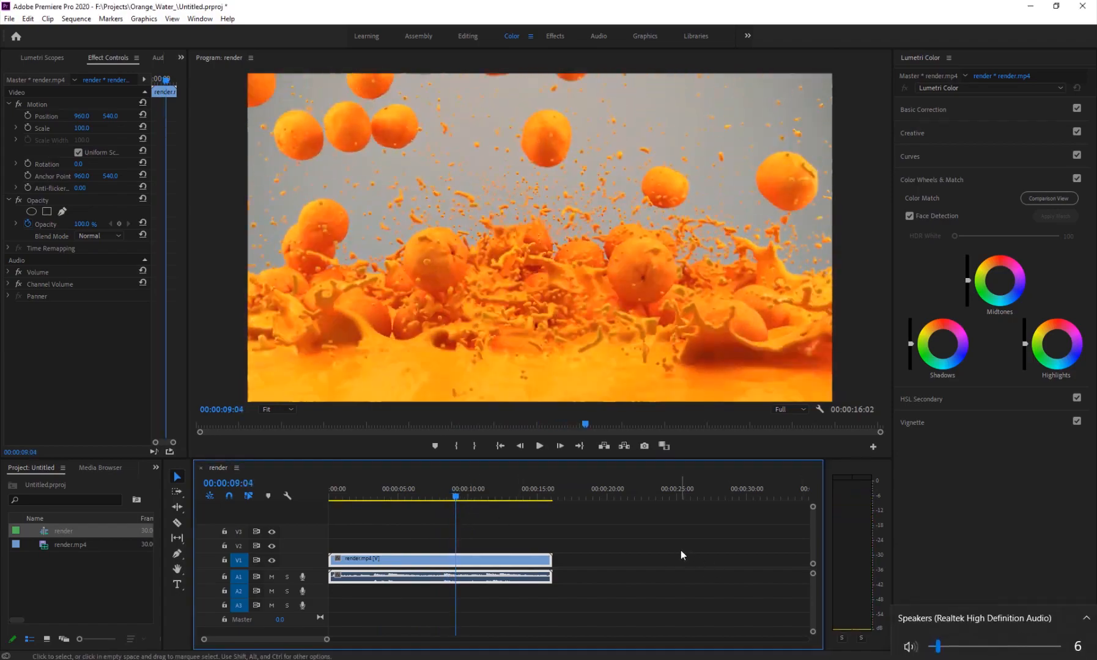
left_click(681, 551)
key("space")
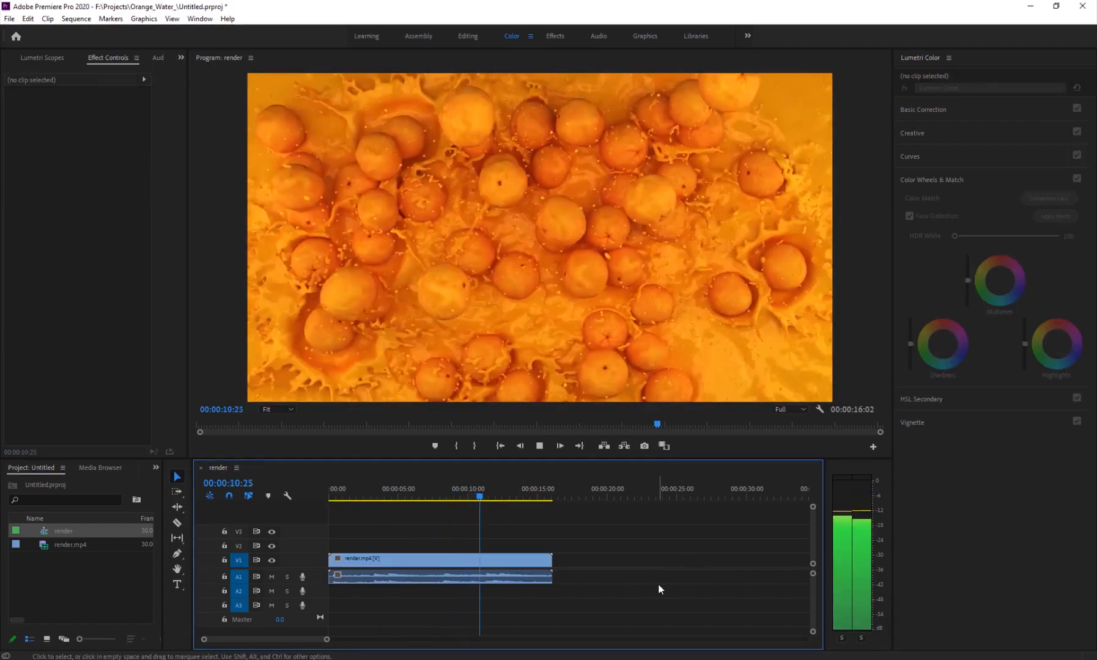
left_click(526, 560)
left_click(494, 496)
left_click_drag(494, 495, 462, 508)
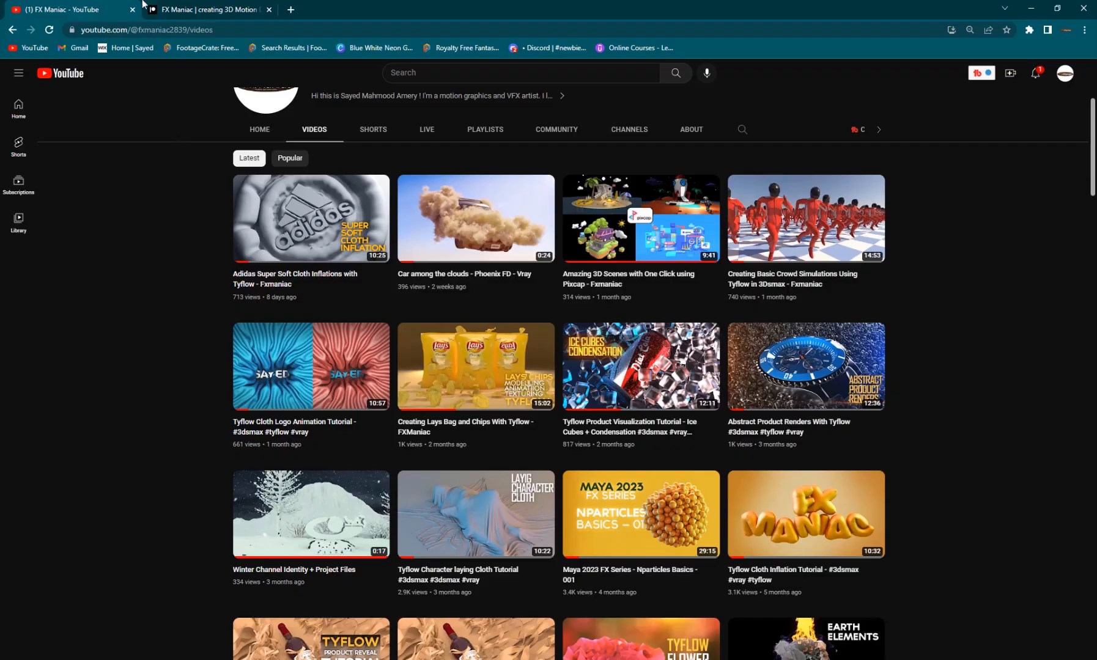
Switch to the web browser and look through the FX Maniac Patreon posts and the YouTube channel's videos
left_click(145, 5)
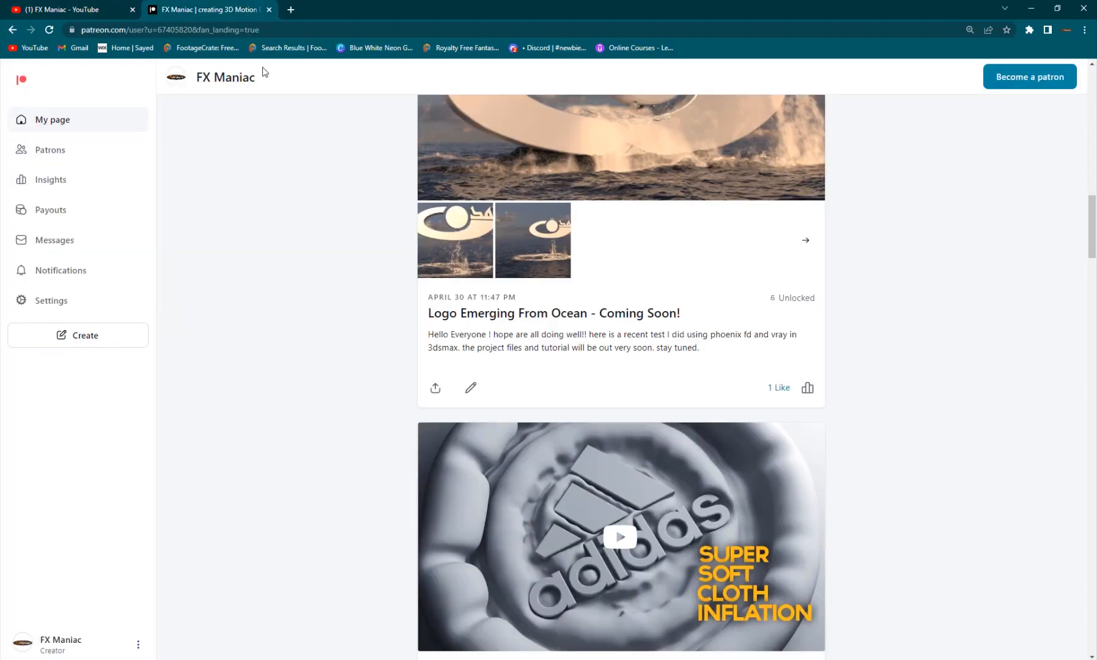
scroll(544, 300, "down", 10)
scroll(543, 300, "down", 8)
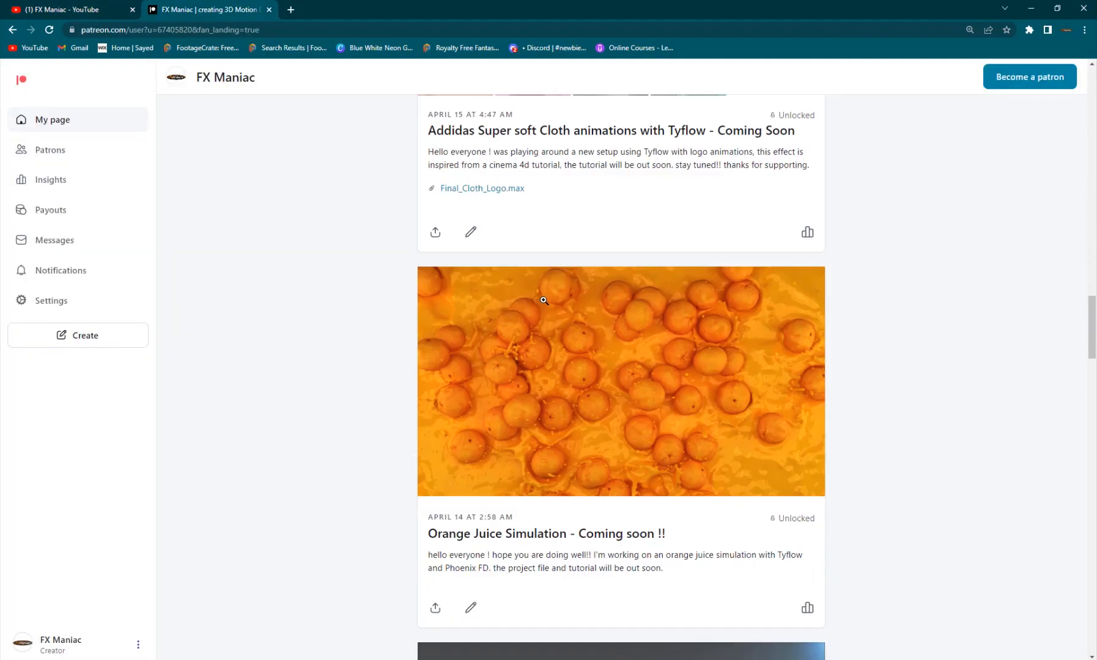
scroll(544, 321, "up", 7)
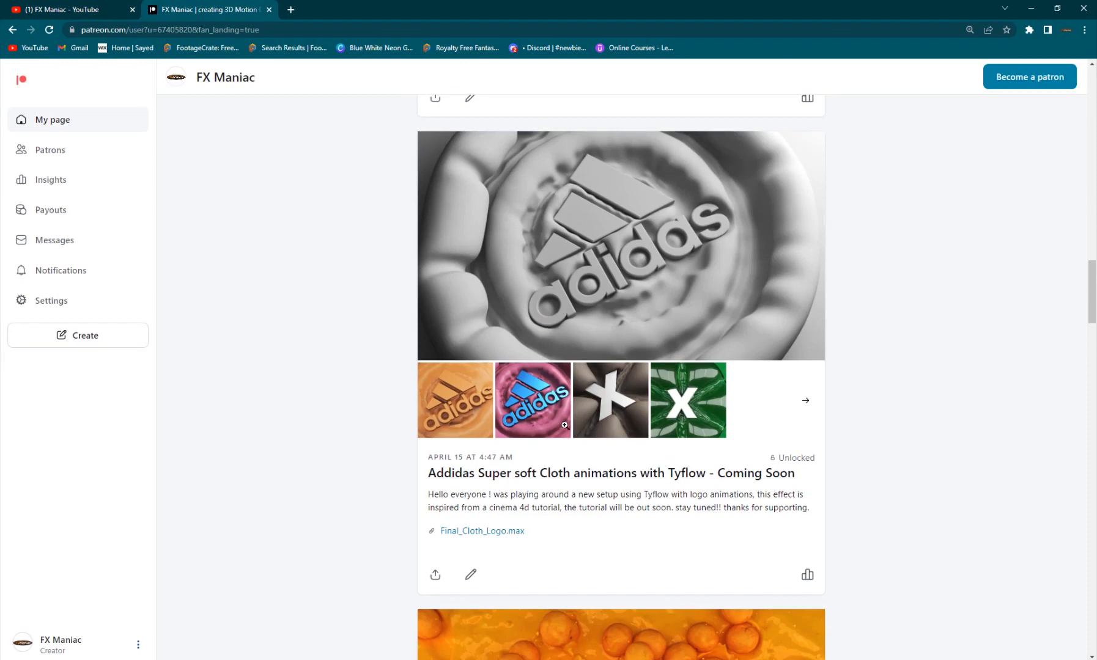
scroll(565, 425, "up", 15)
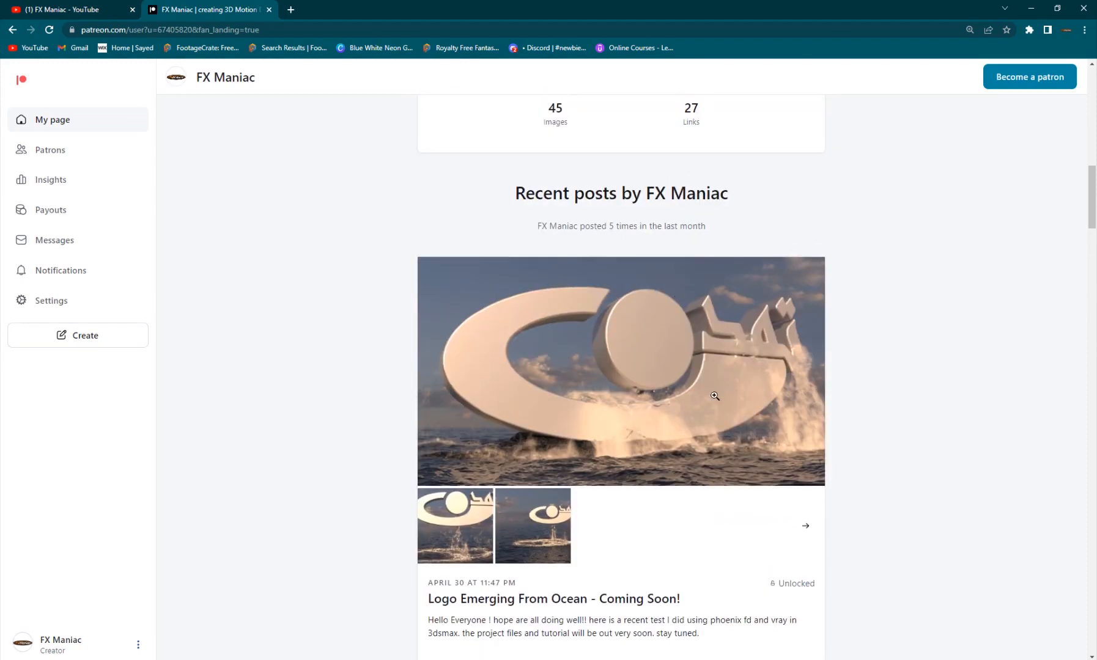
scroll(592, 430, "down", 3)
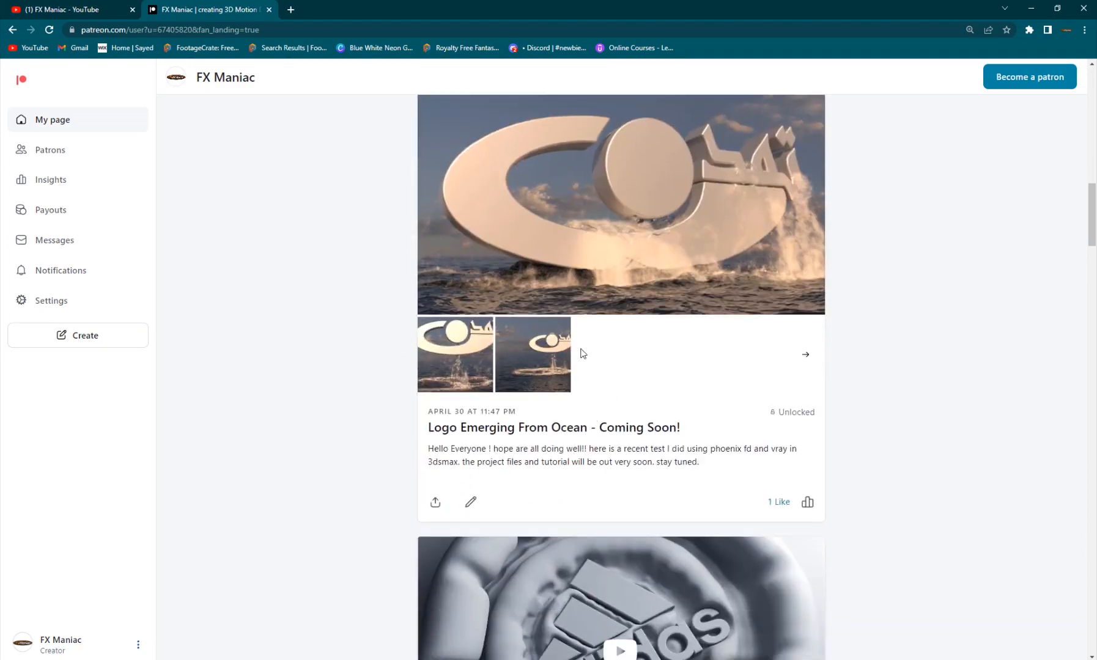
key("ctrl+shift+Tab")
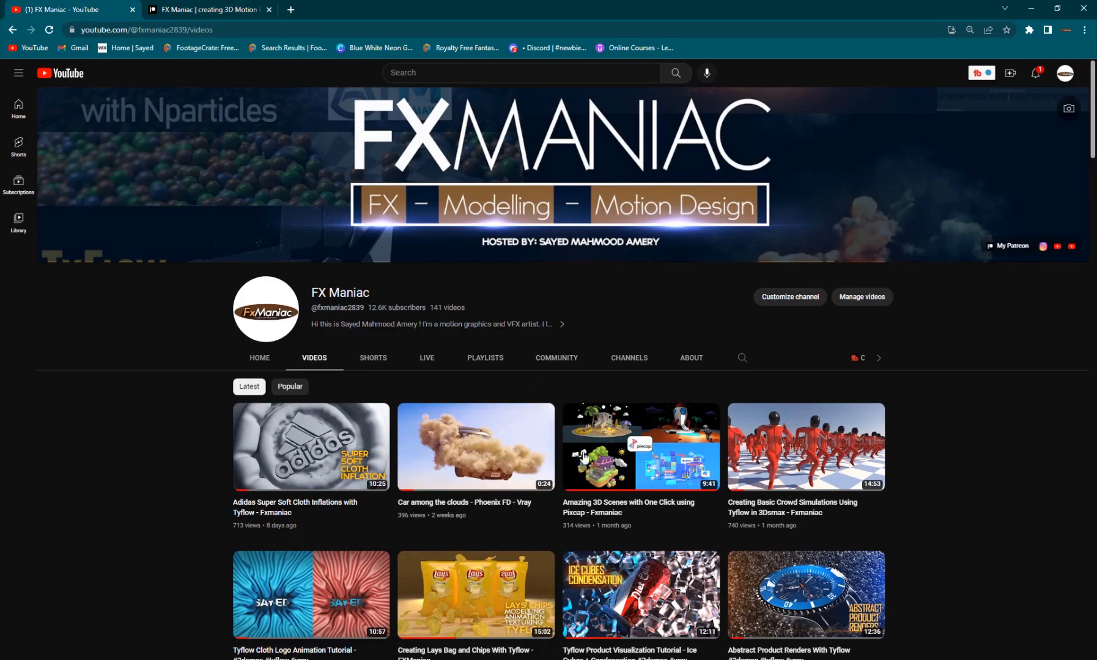
scroll(365, 538, "down", 5)
scroll(478, 502, "up", 5)
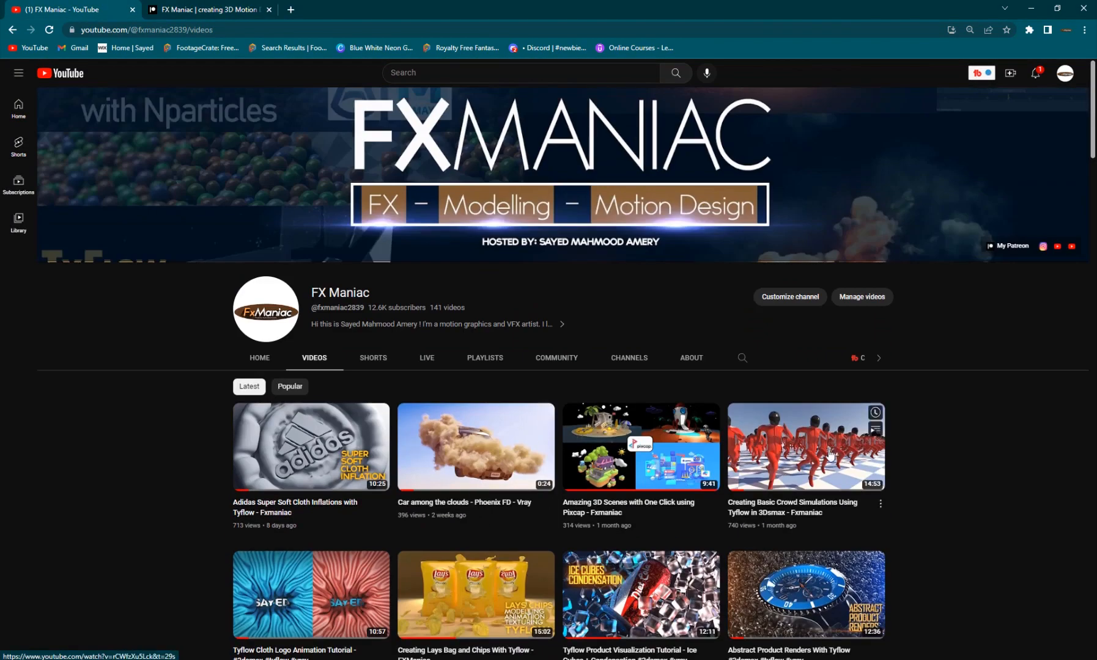
scroll(462, 483, "down", 2)
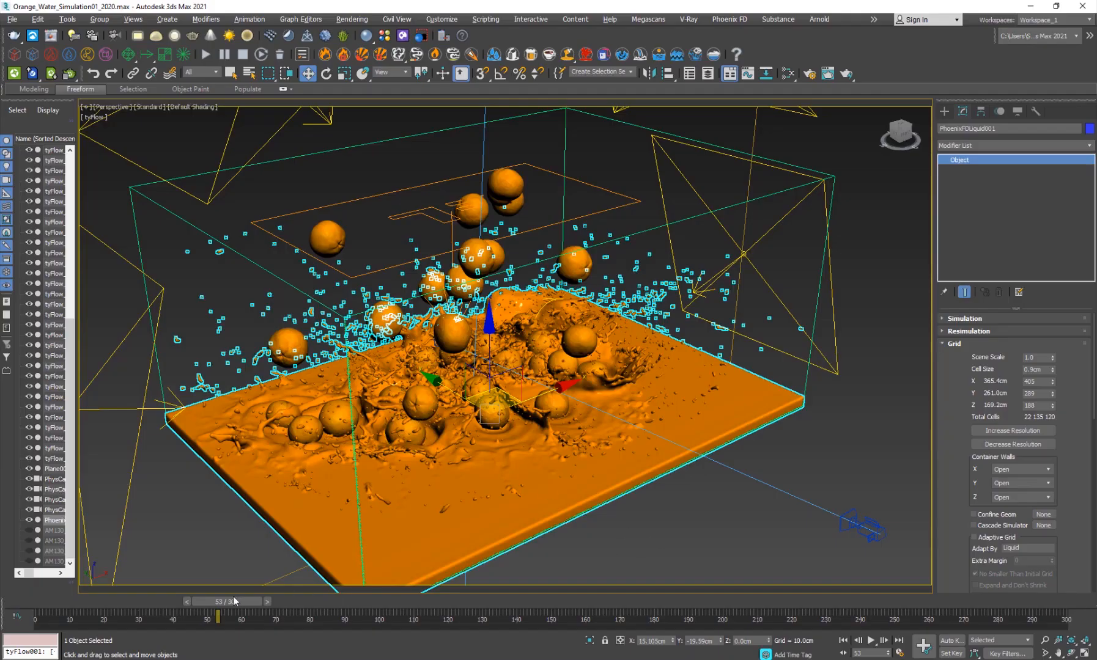
Switch to 3ds Max, scrub through the orange juice simulation and examine the falling oranges up close
left_click_drag(235, 601, 184, 608)
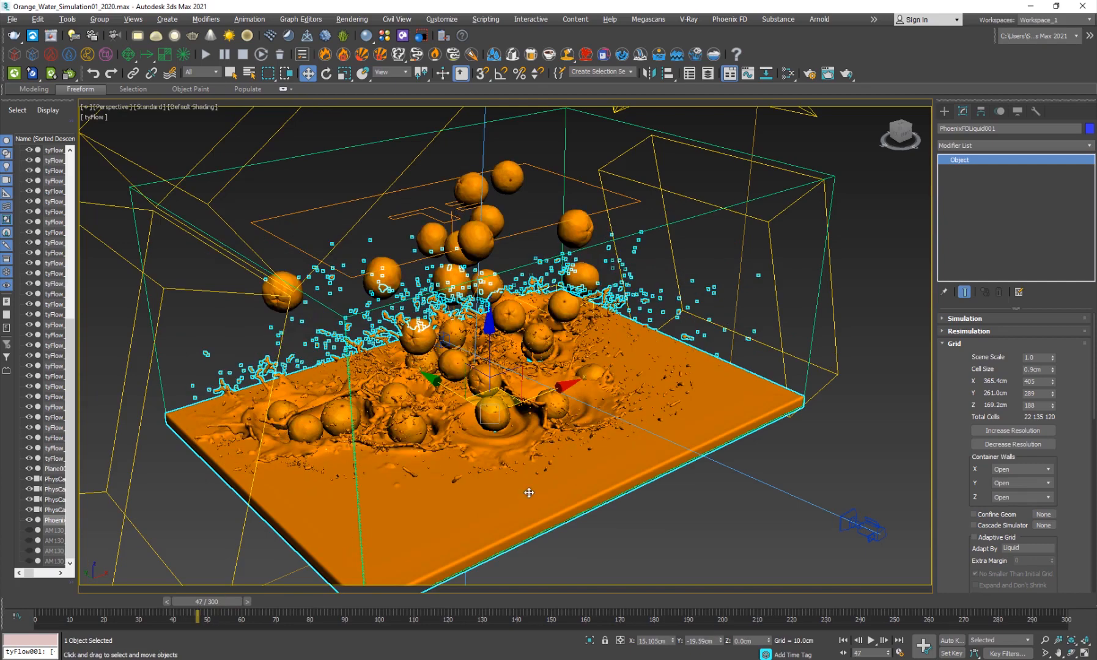
left_click(653, 532)
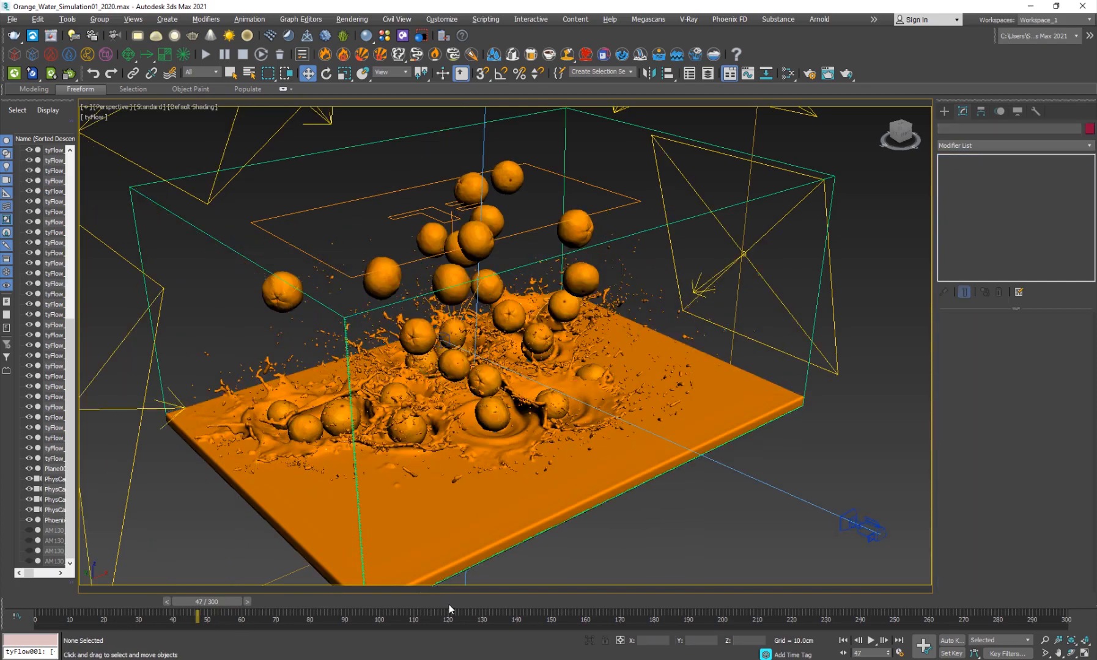
left_click_drag(450, 606, 495, 603)
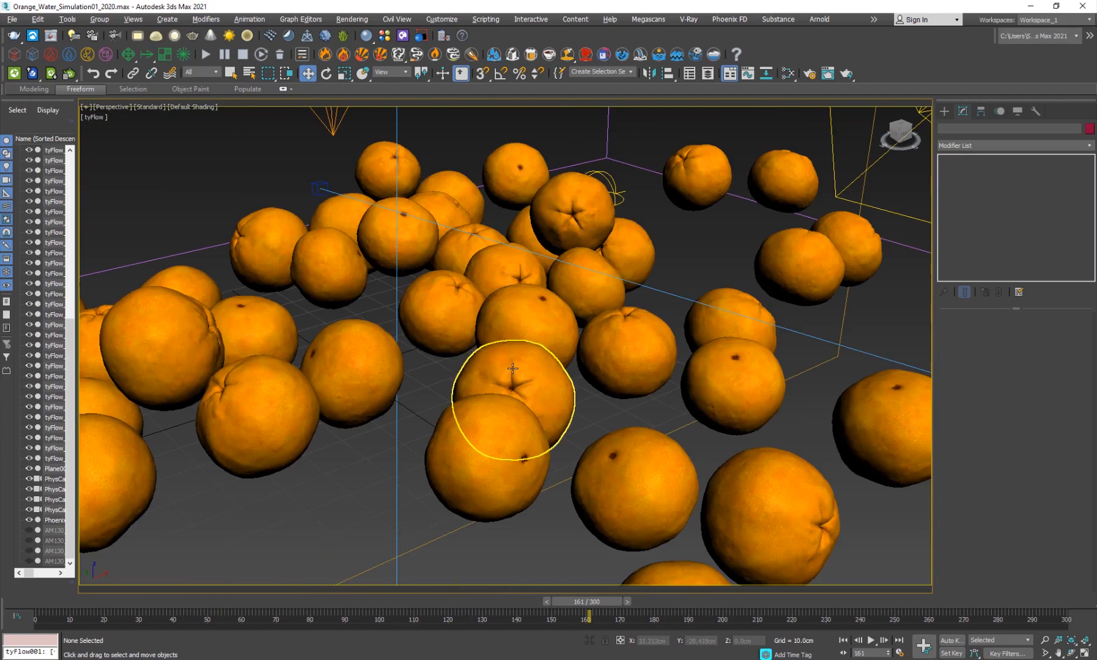
left_click(512, 385)
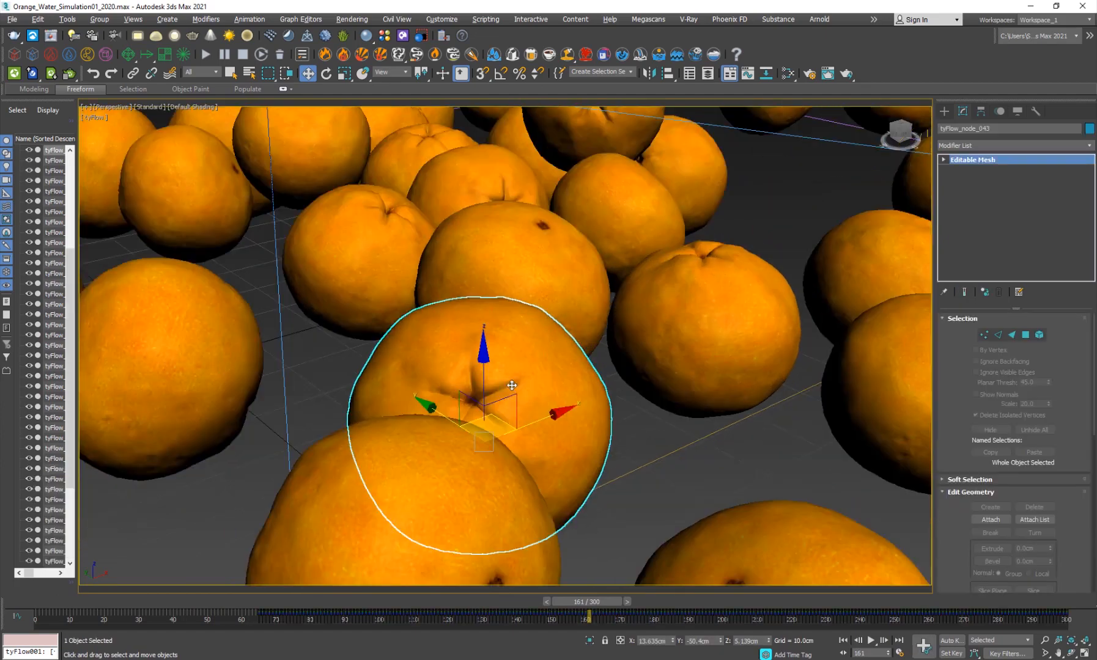
scroll(494, 388, "down", 6)
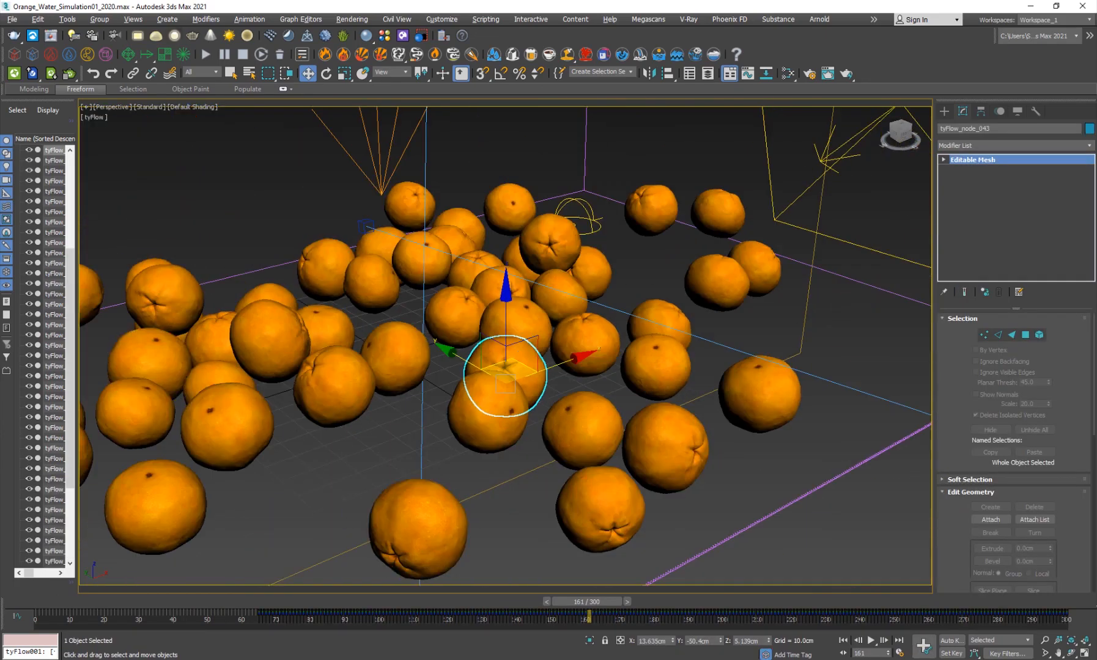
left_click_drag(489, 596, 441, 557)
middle_click_drag(613, 457, 508, 454)
scroll(561, 444, "down", 6)
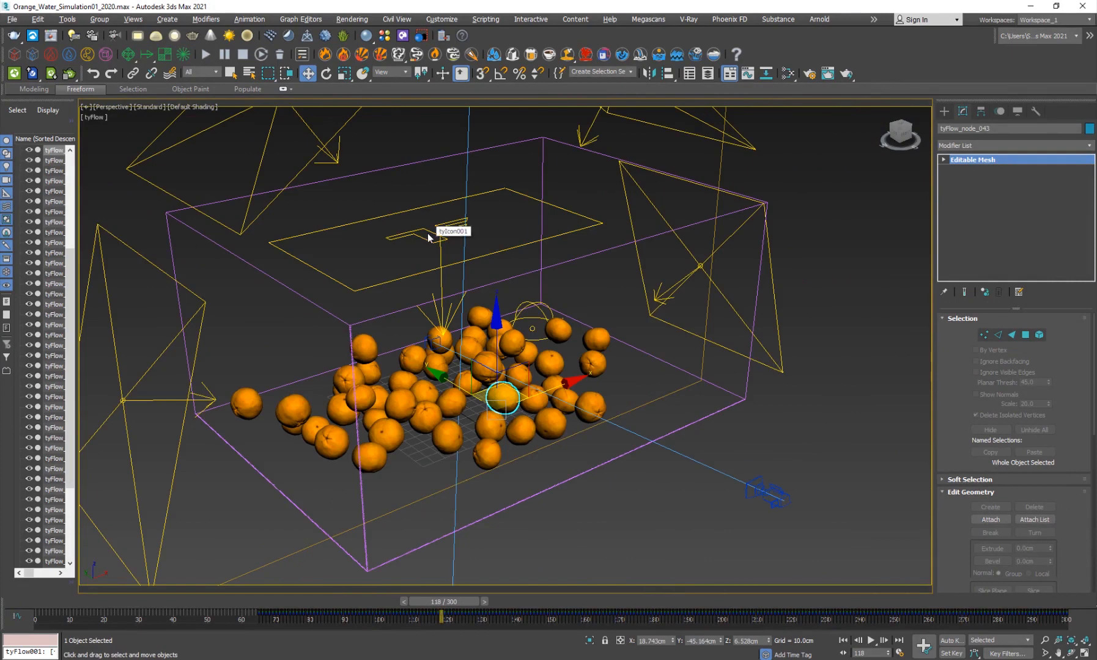
Select the tyFlow001 object by name and open its tyFlow editor to view the Rotation operator in Event_001
type("h")
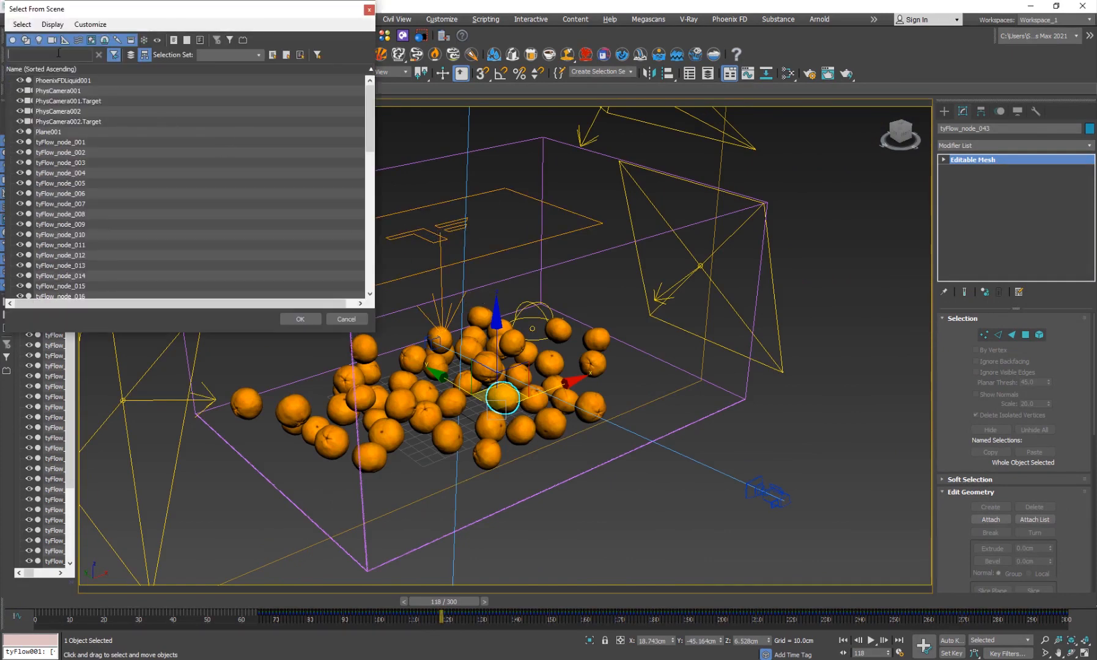
type("tyfl")
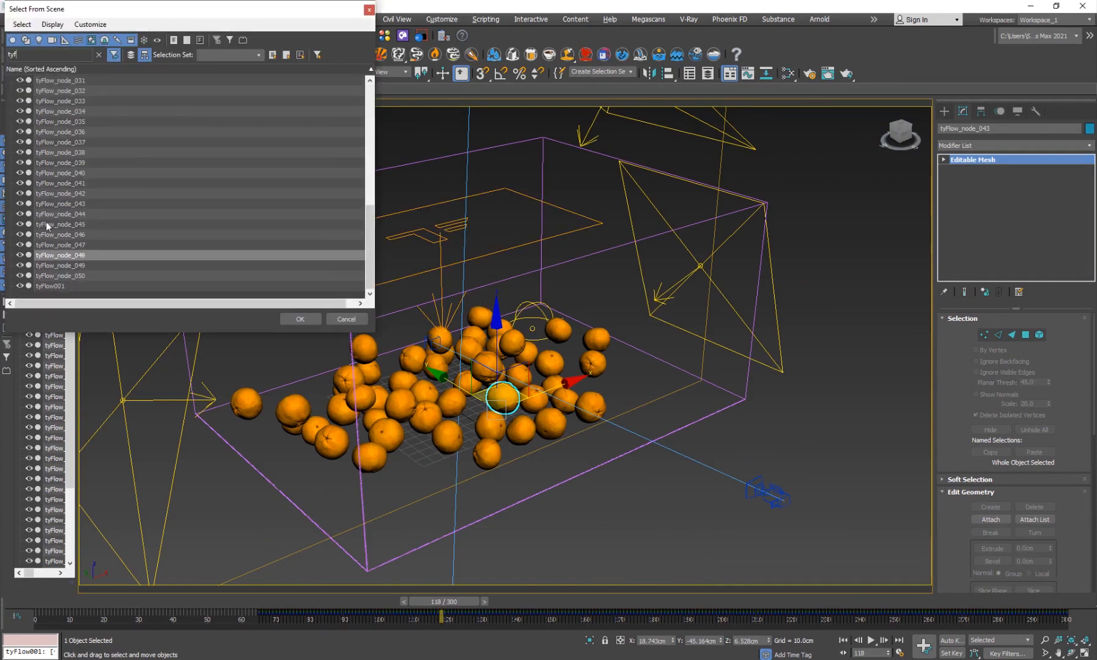
double_click(50, 286)
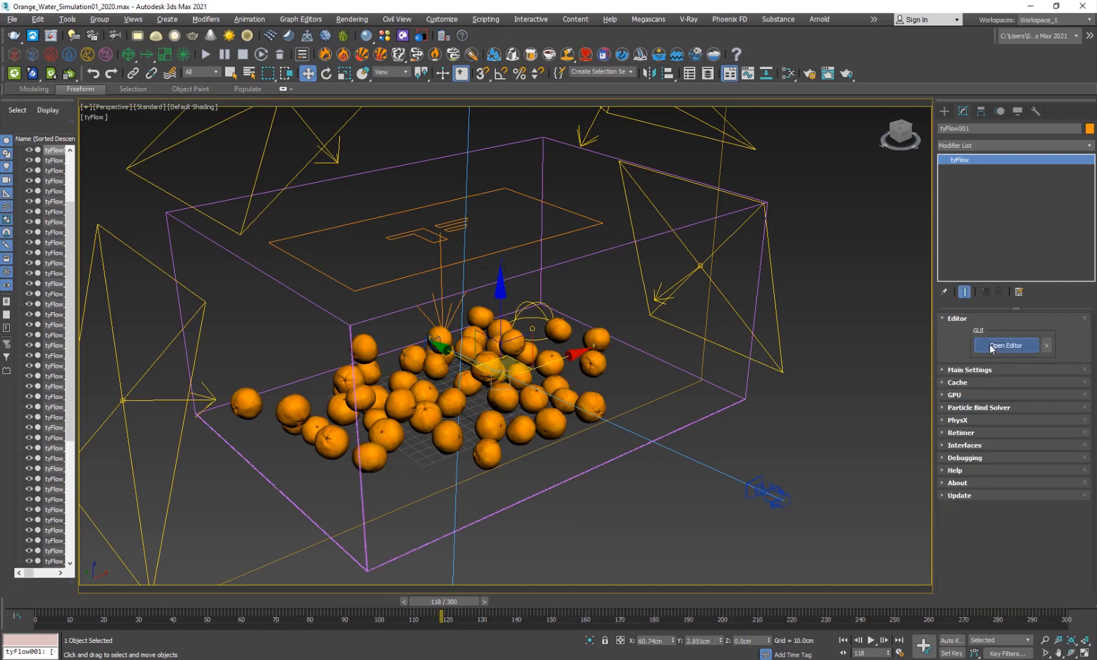
left_click(991, 347)
double_click(565, 329)
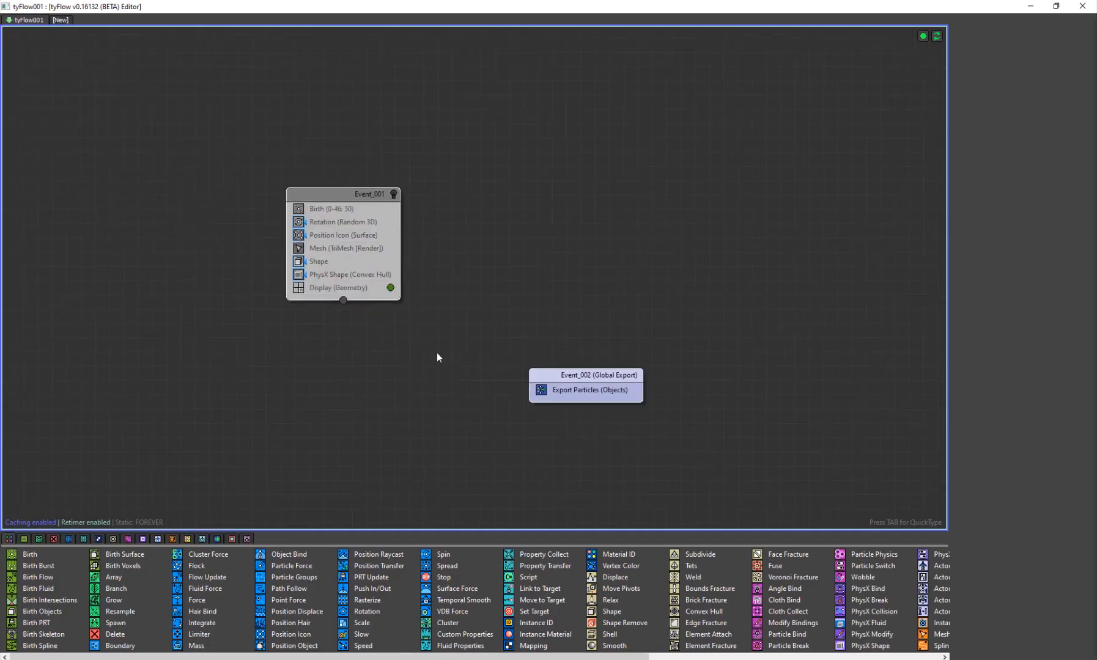
left_click(328, 221)
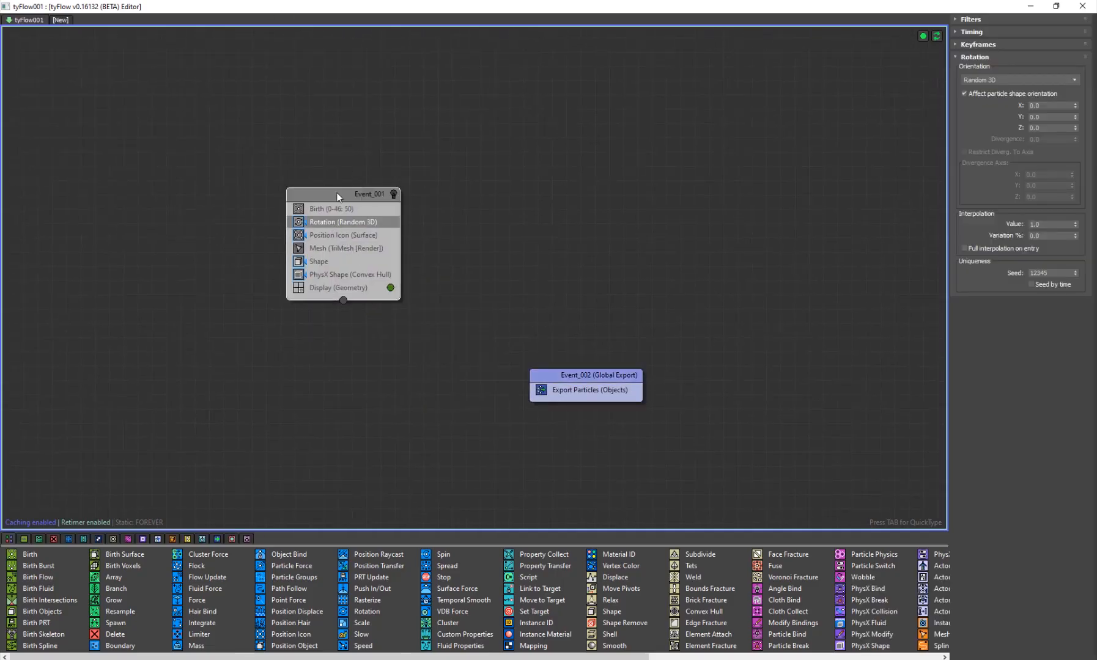
Shrink the editor window, create a new flow from the Simple PhysX Flow preset and select its Shape operator
double_click(200, 4)
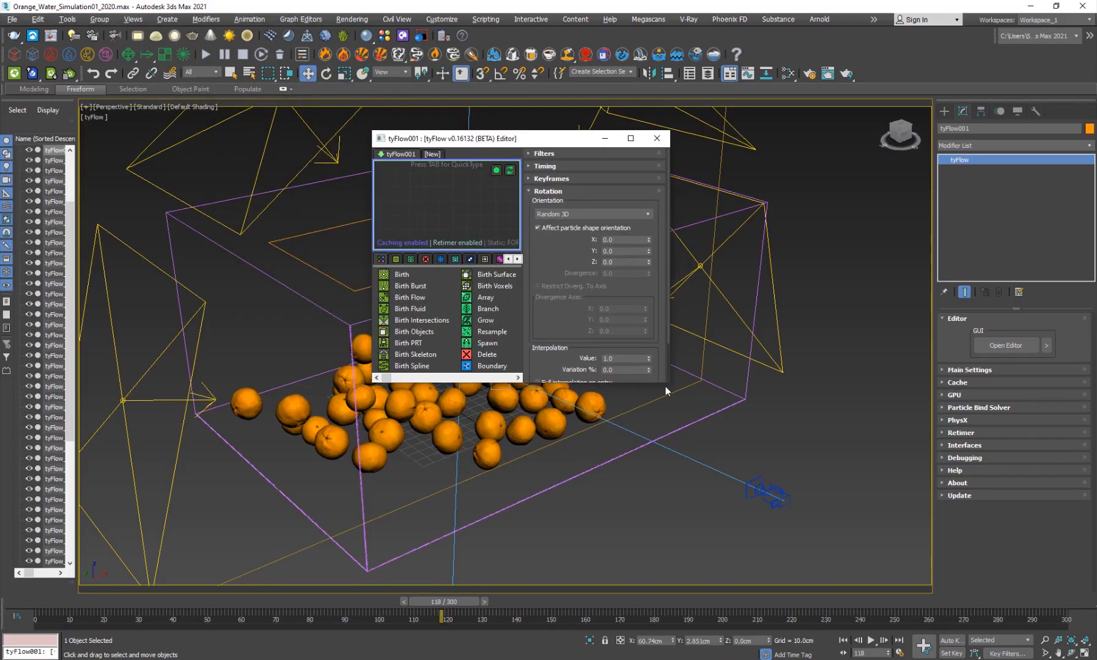
left_click_drag(671, 386, 930, 593)
middle_click_drag(713, 347, 538, 308)
left_click(433, 156)
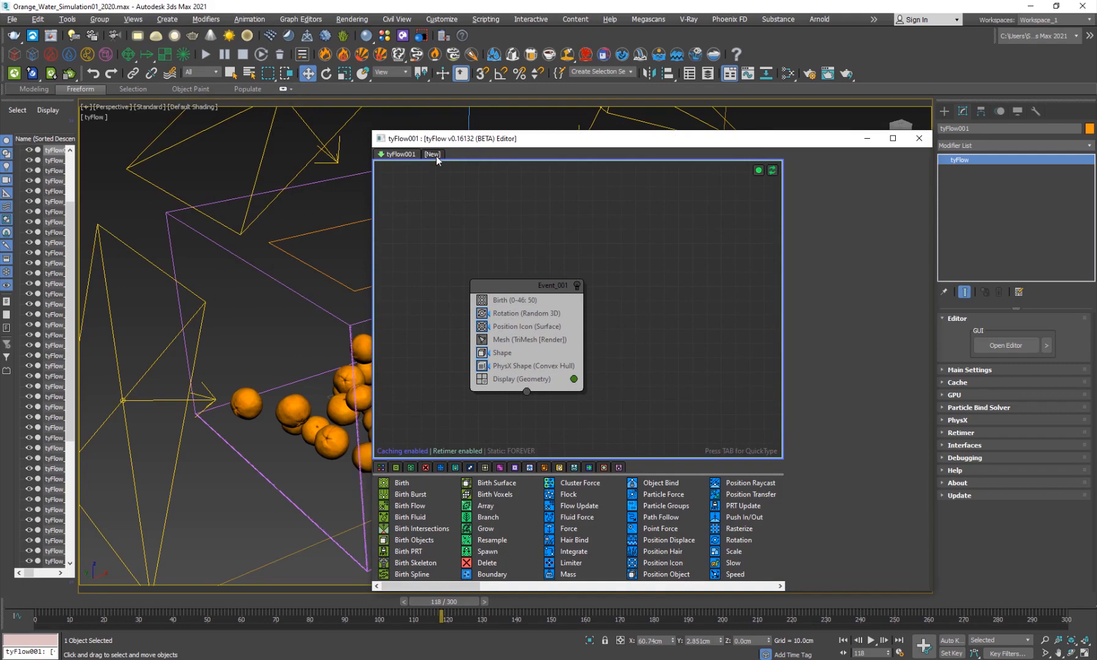
right_click(489, 235)
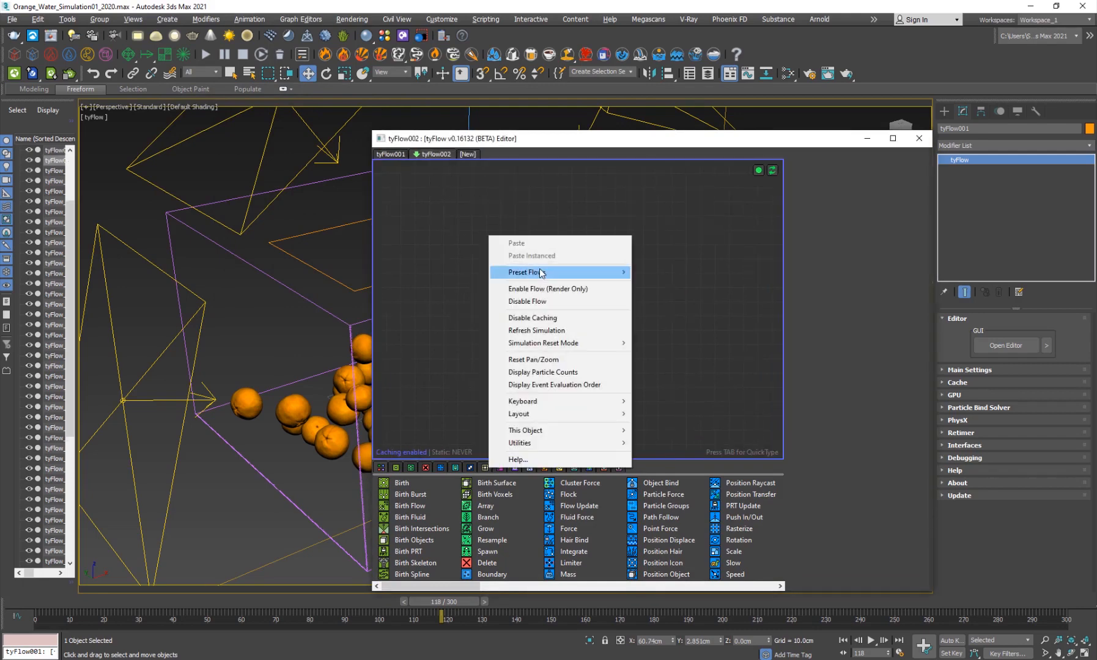
mouse_move(512, 271)
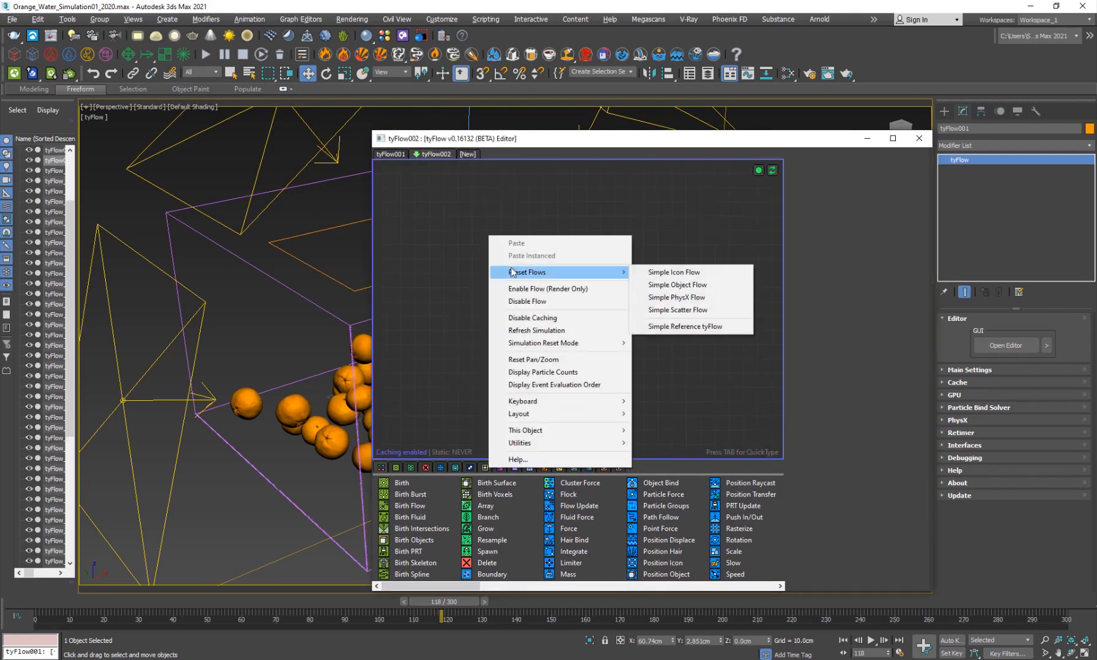
left_click(684, 300)
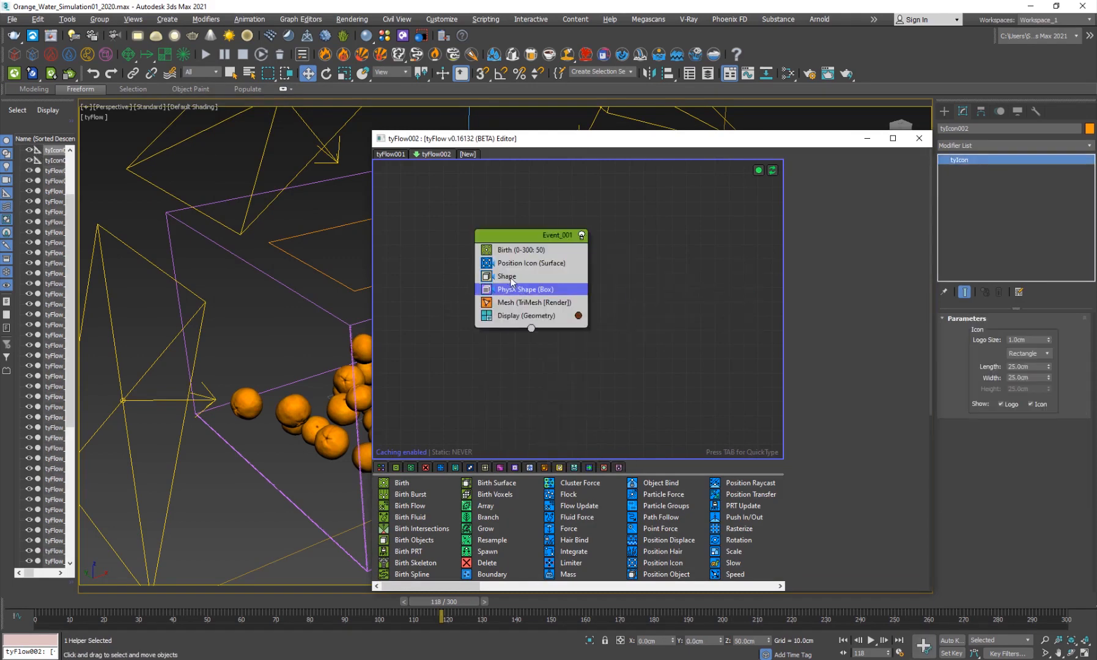
left_click(510, 278)
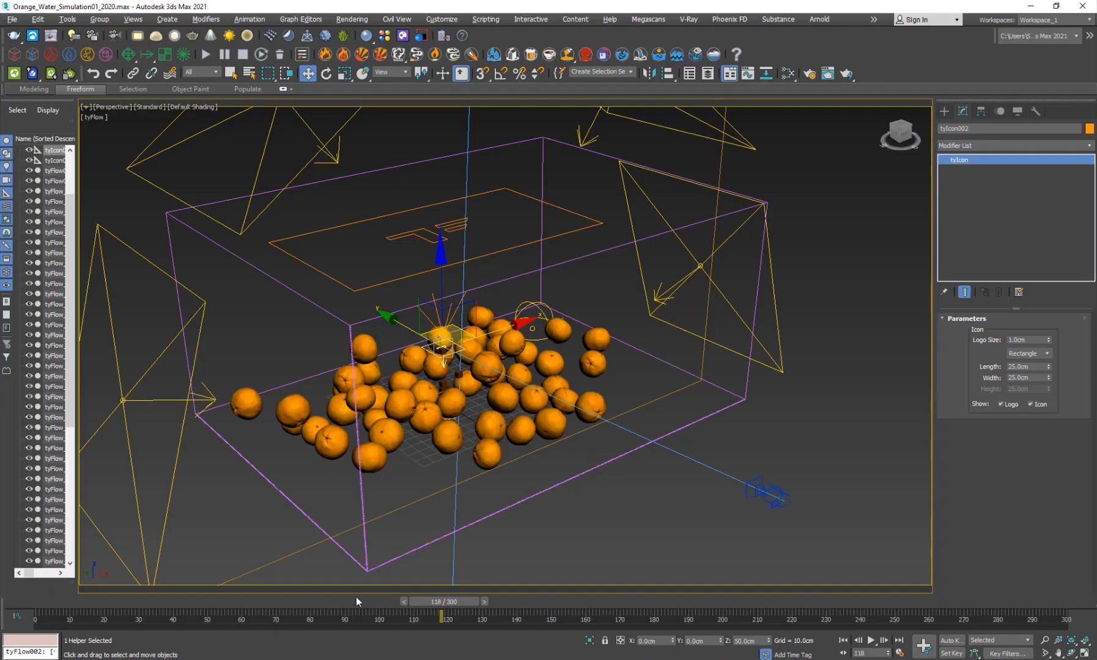
Go to frame 60, select the tyFlow002 object by name and isolate it in the viewport
left_click_drag(357, 602, 608, 598)
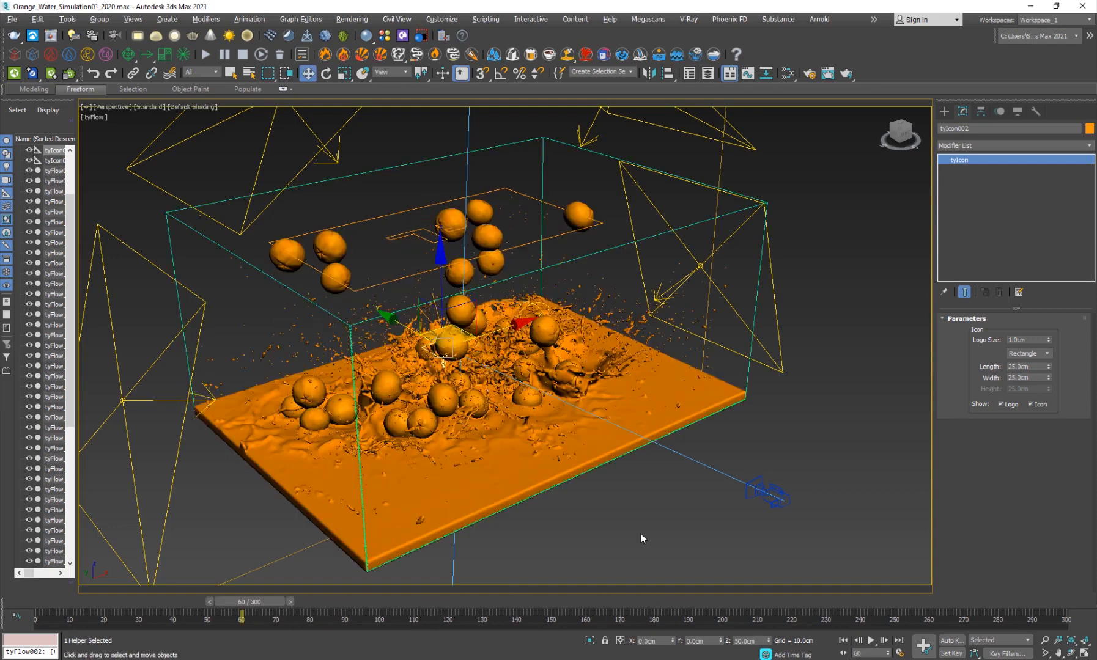
left_click(641, 535)
key("h")
left_click(143, 155)
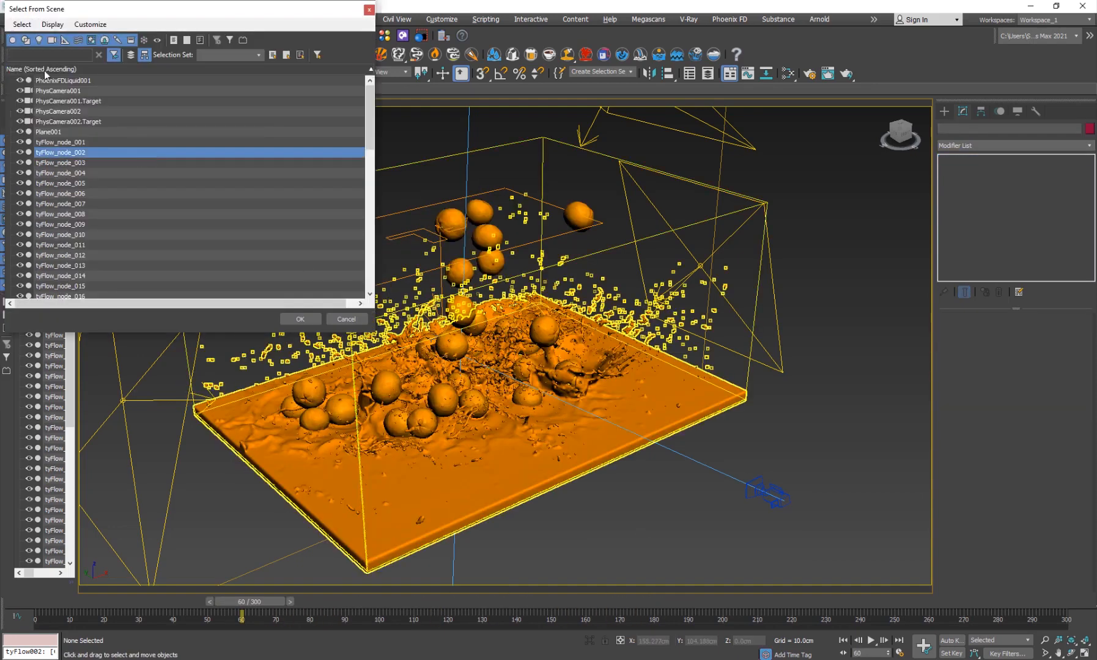
left_click(39, 55)
type("tyfl")
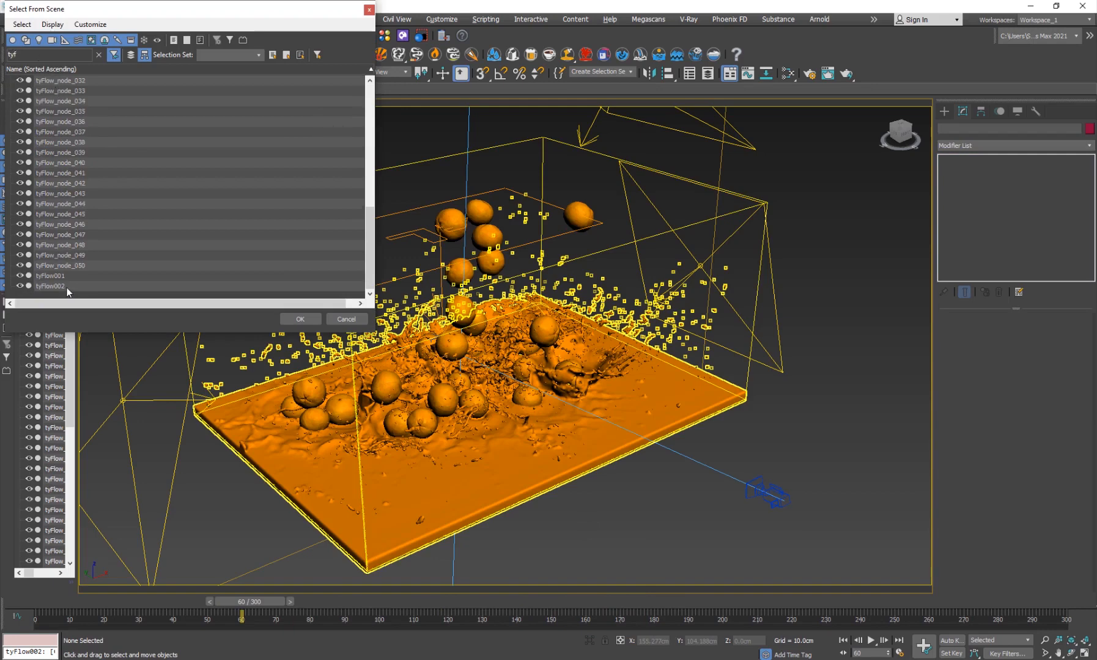
double_click(66, 287)
right_click(537, 304)
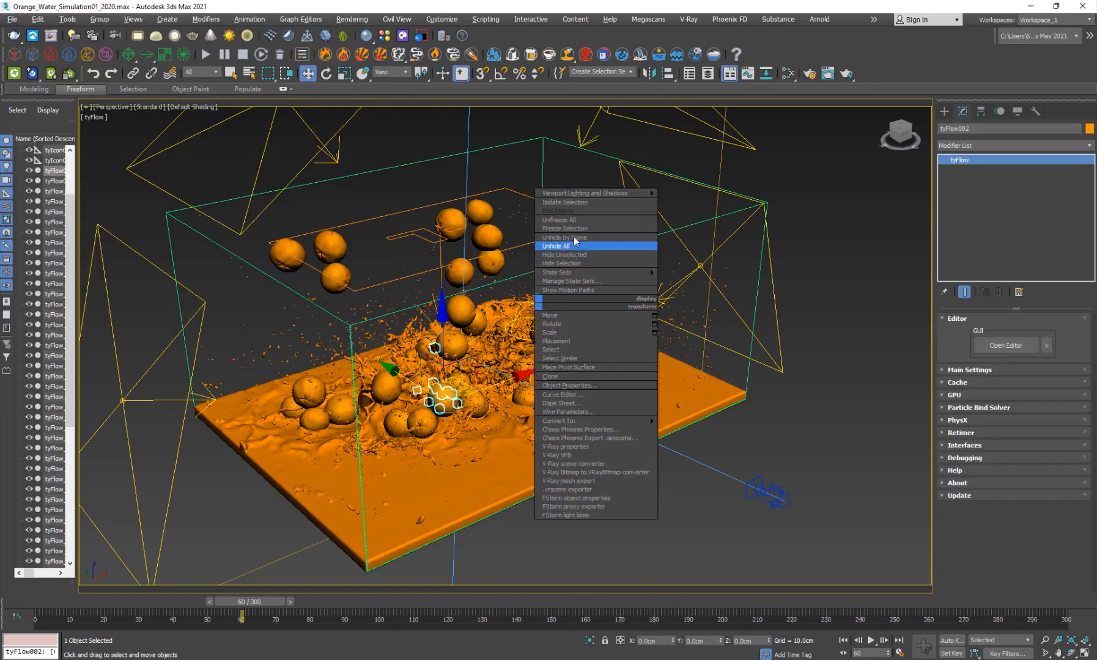
left_click(560, 203)
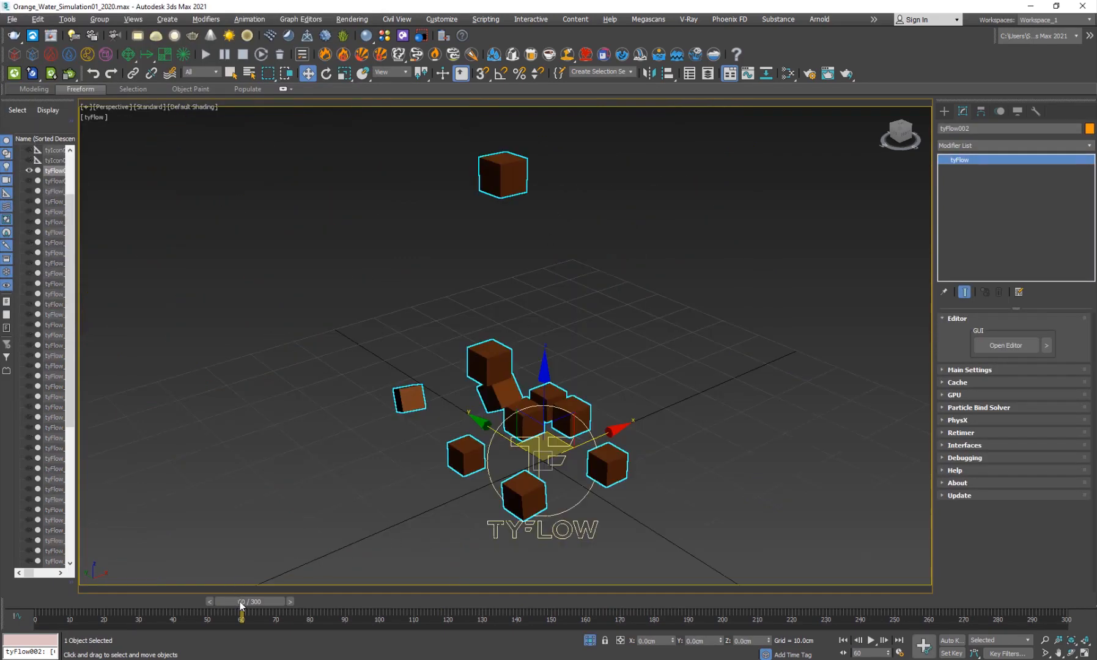
Preview the isolated cube simulation up to frame 121 and open the tyFlow editor for tyFlow002
left_click_drag(241, 605, 443, 602)
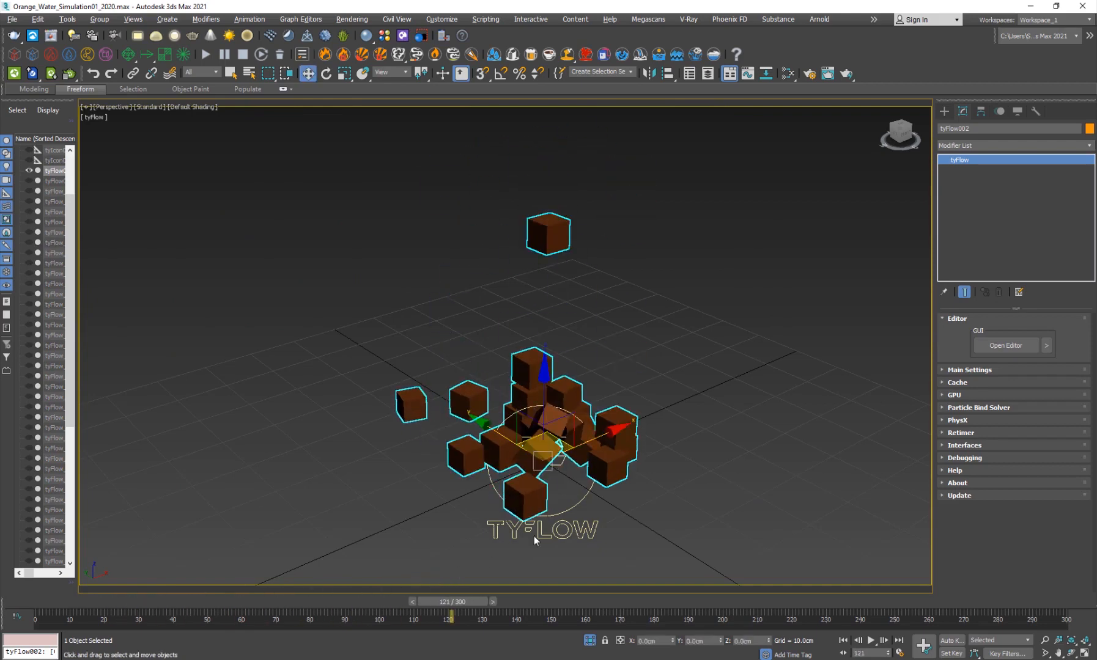
left_click(1006, 346)
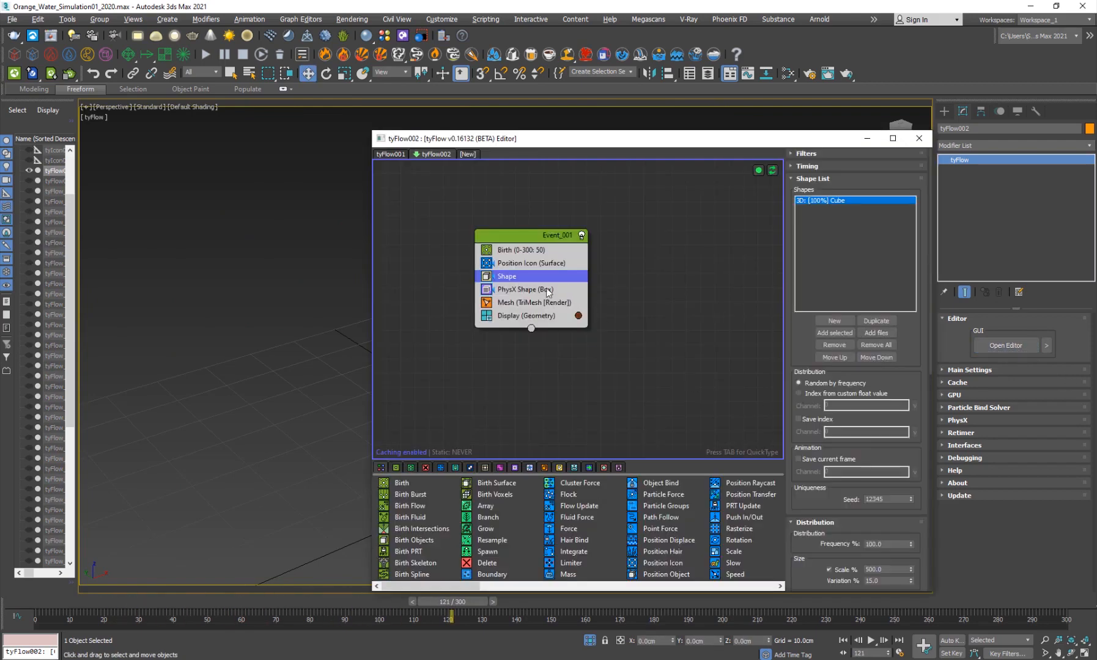
Try replacing the Shape operator's cube with a newly created sphere, and delete that sphere from the scene
left_click(821, 346)
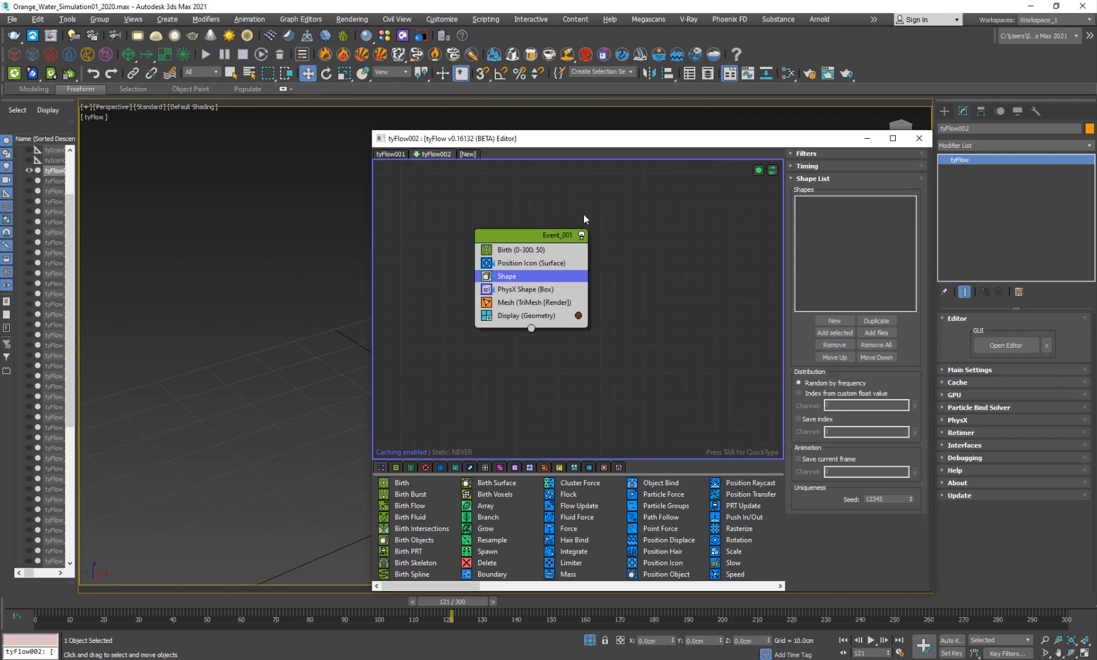
left_click(944, 111)
left_click(985, 191)
left_click_drag(317, 423, 375, 418)
left_click(836, 334)
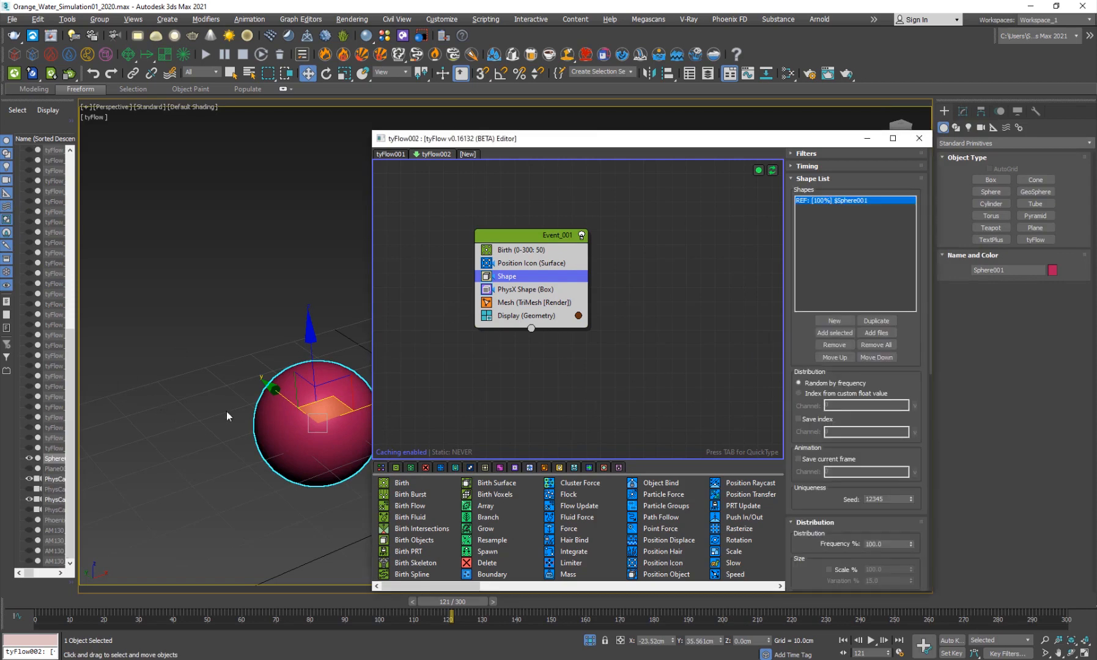
key("Delete")
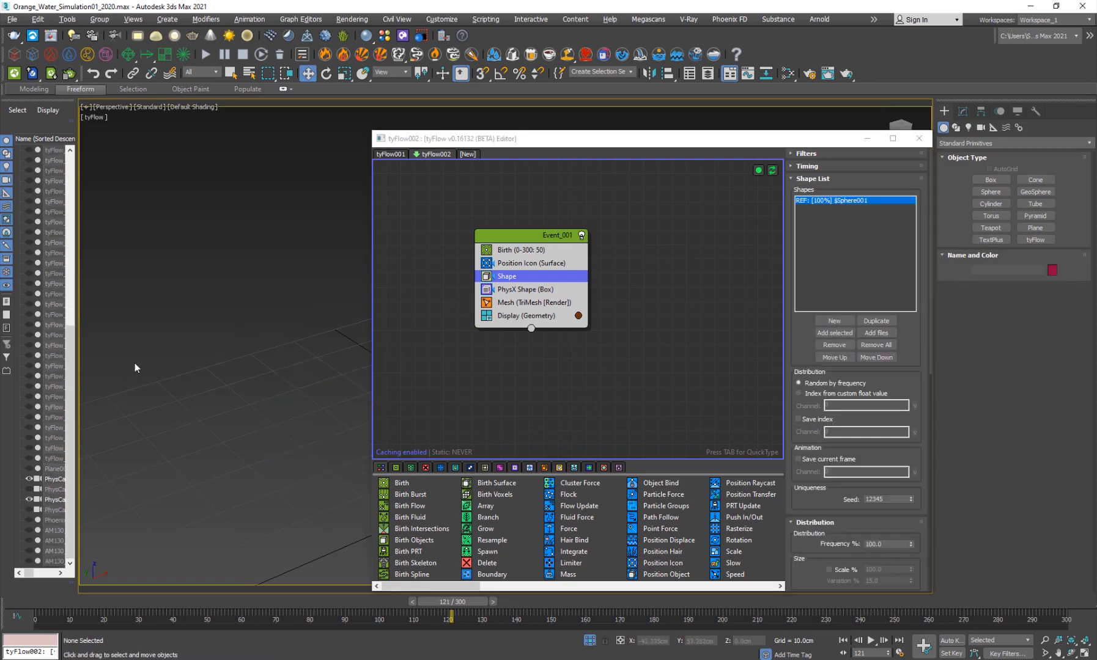
Replace the entry in the Shape operator's shape list with the scene object tyFlow_node_020
left_click(61, 264)
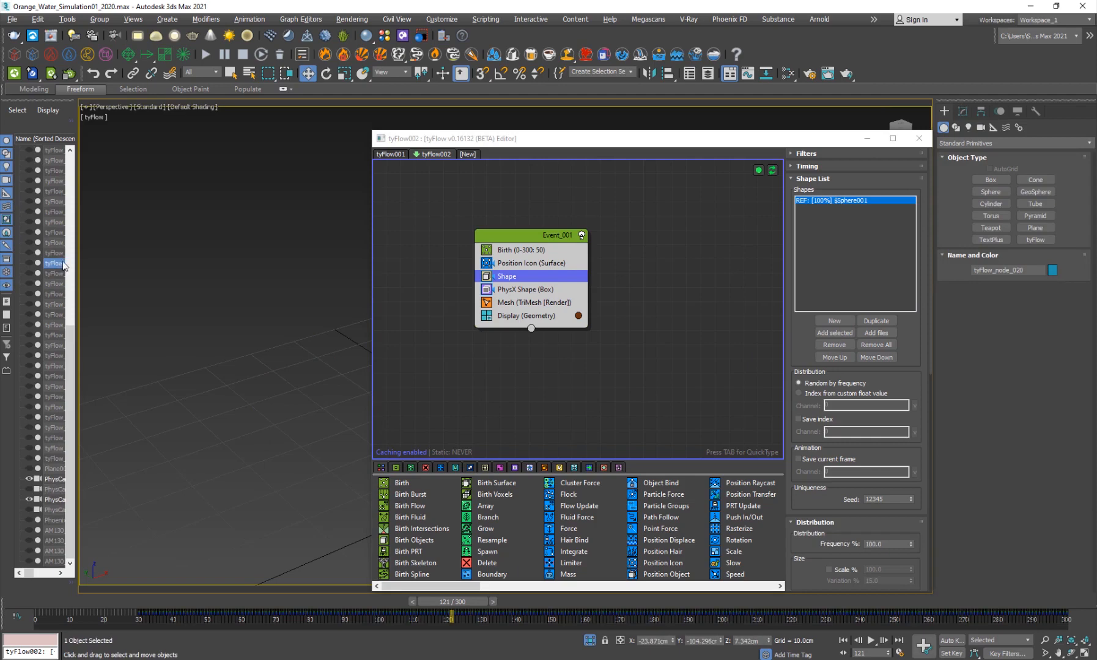
left_click(834, 346)
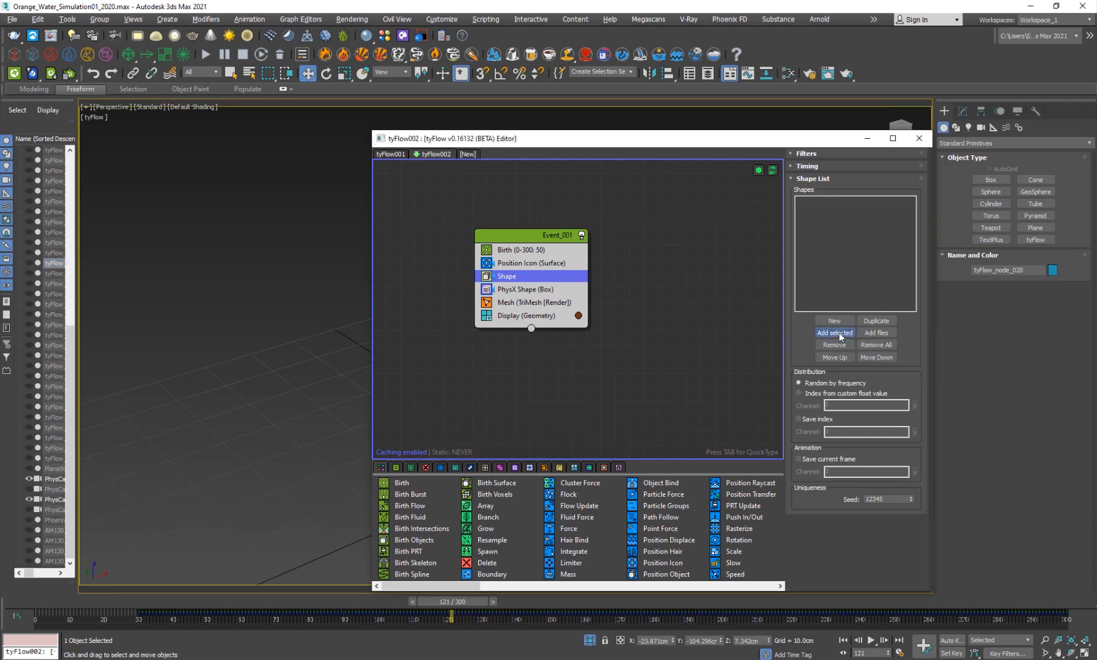
left_click(839, 333)
Advance the simulation to frame 127 and bring the tyFlow002 editor back at the Shape operator
left_click(867, 138)
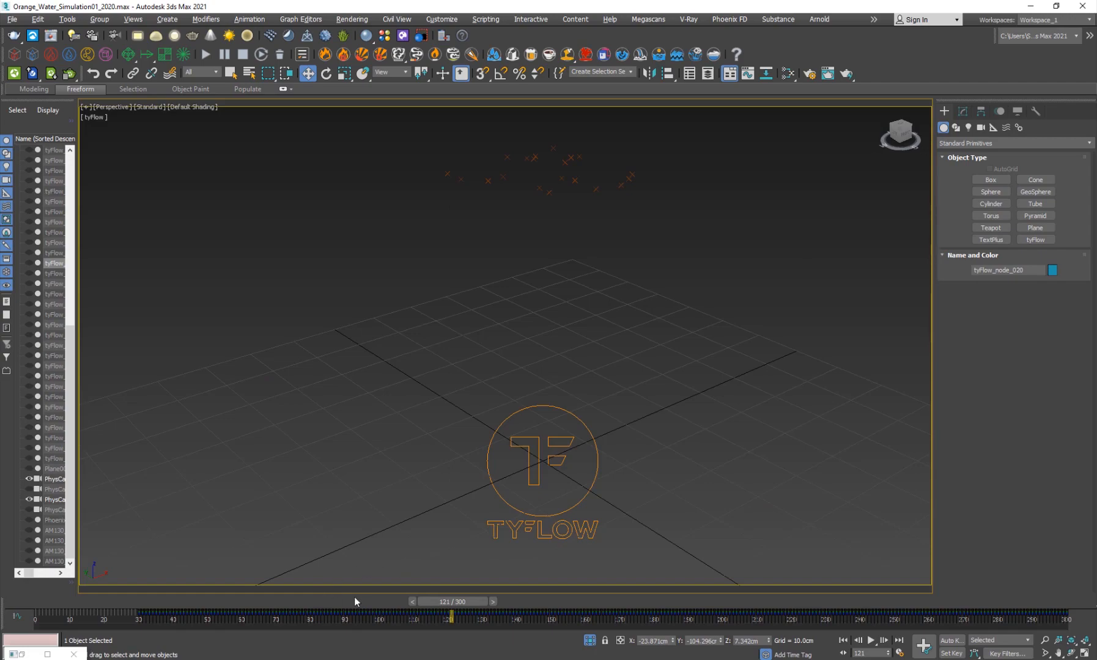
left_click_drag(354, 602, 471, 602)
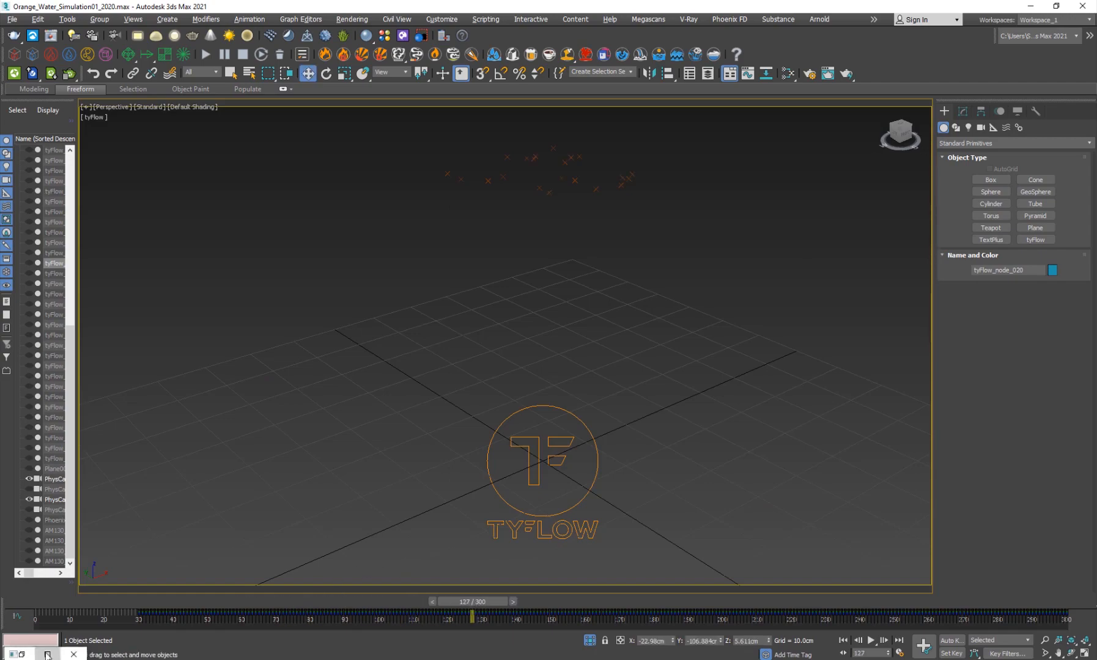
left_click(47, 656)
left_click_drag(302, 7, 832, 204)
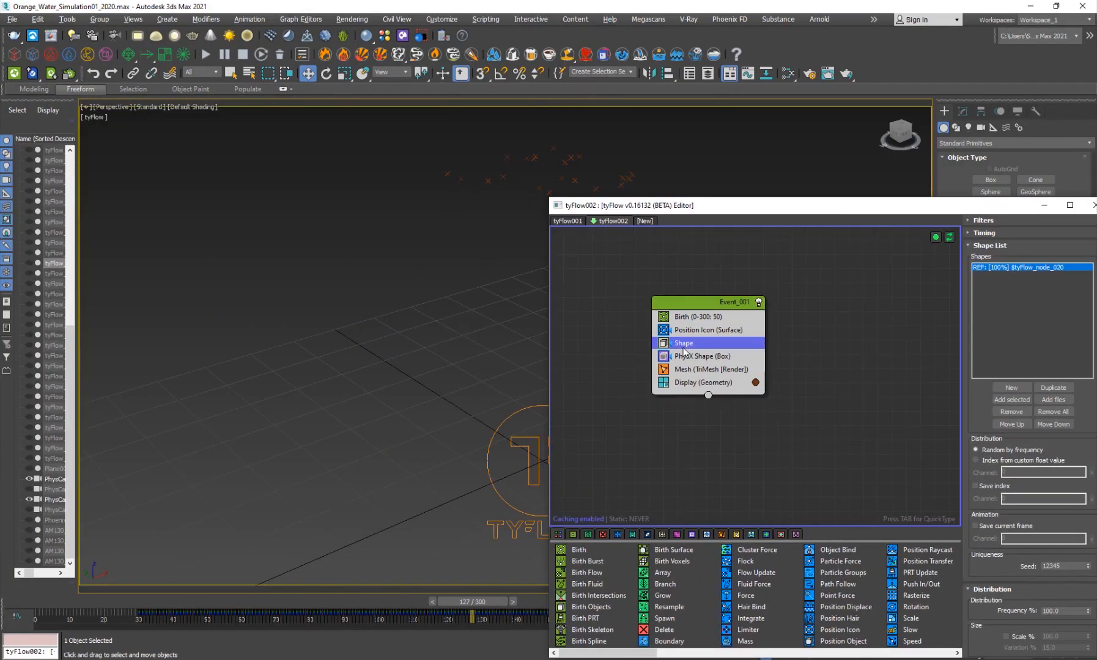
mouse_move(684, 352)
left_mouse_down()
mouse_move(700, 367)
mouse_move(689, 344)
left_mouse_up()
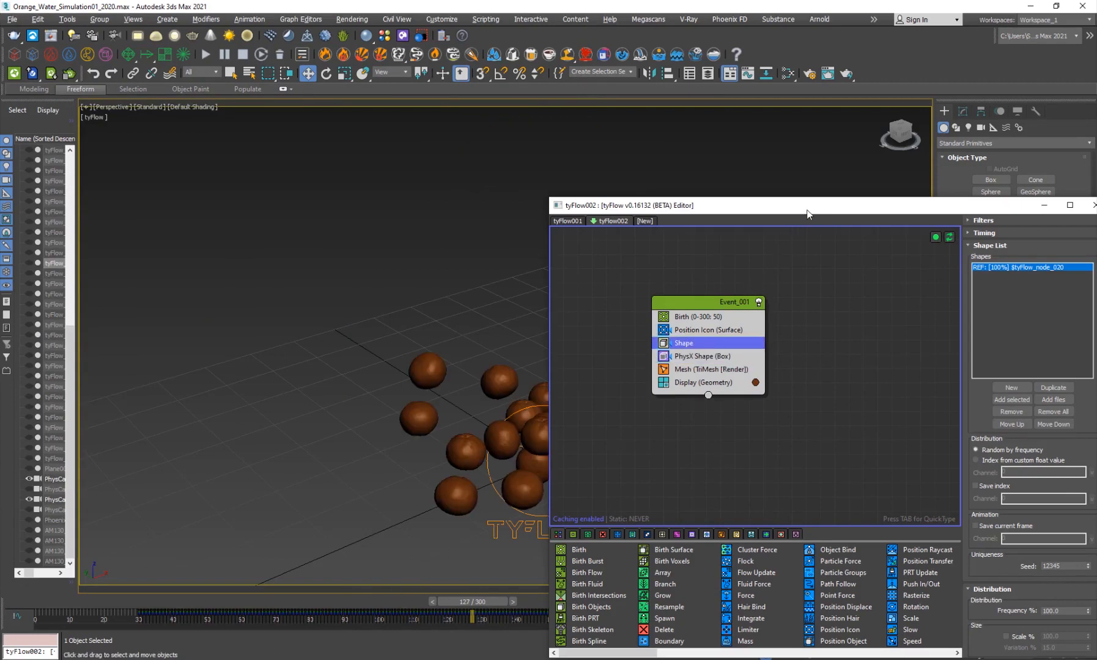
Preview the falling oranges simulation through frame 263 and examine the oranges up close at frame 190
left_click_drag(807, 211, 515, 252)
left_click(757, 248)
left_click_drag(455, 604, 980, 569)
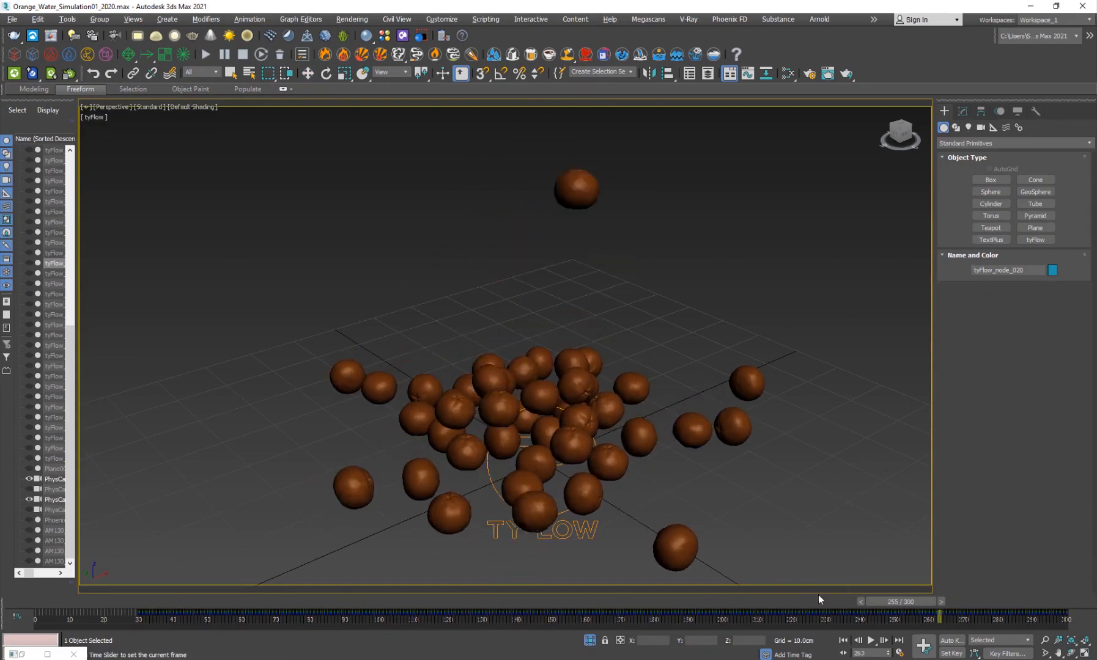
left_click_drag(818, 595, 688, 596)
scroll(523, 426, "up", 5)
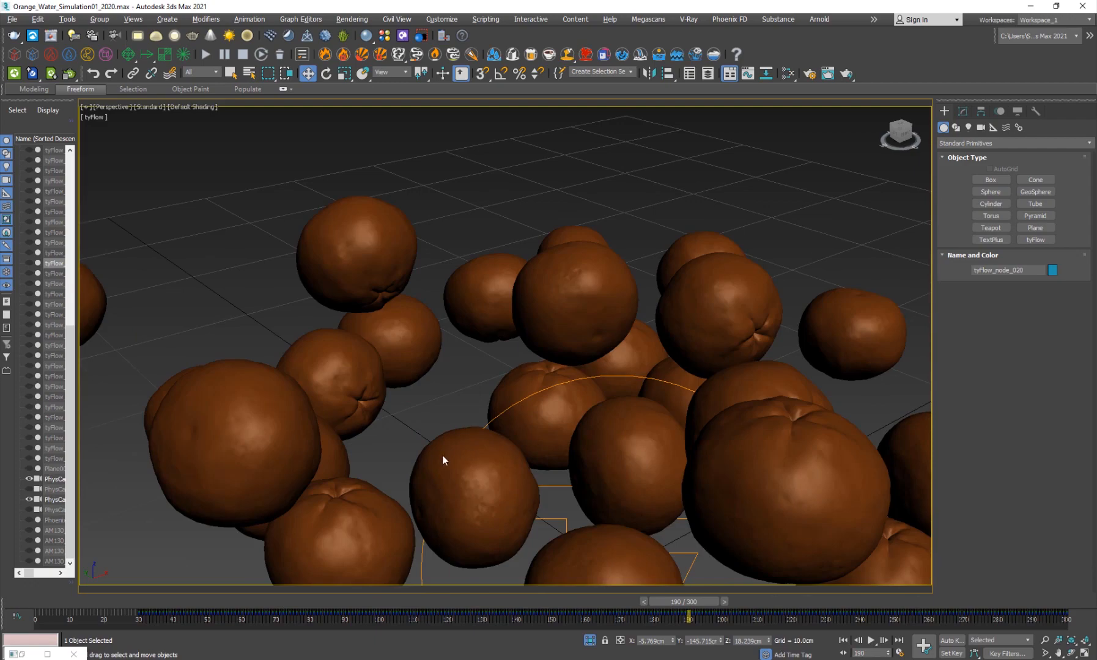
scroll(665, 455, "down", 4)
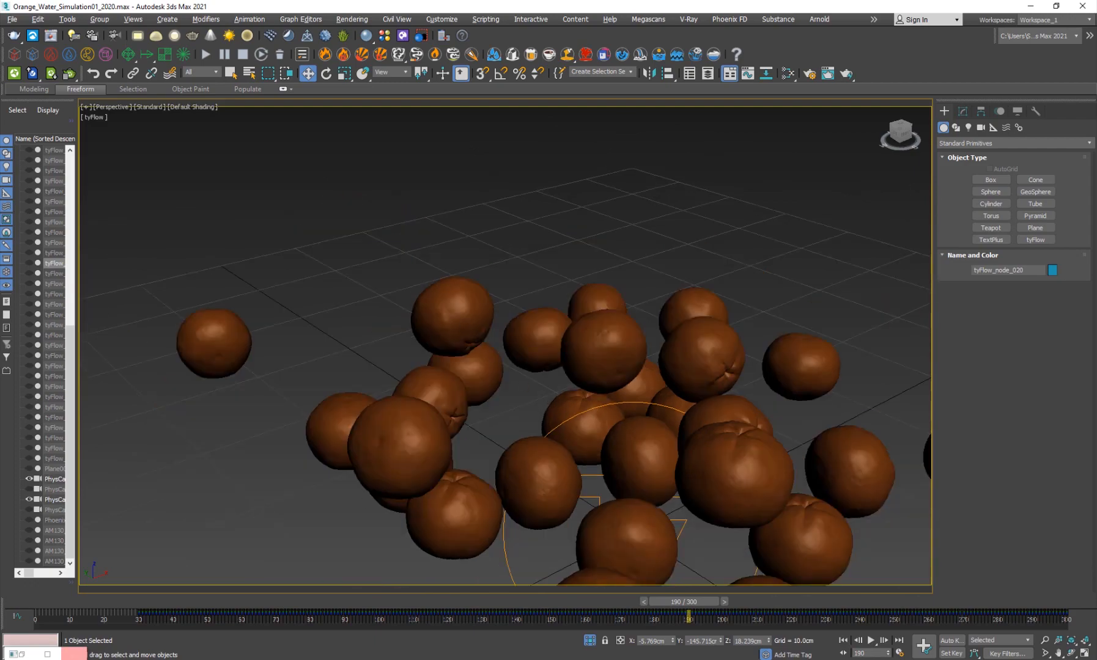
Add an Export Particles operator as a new event in tyFlow002 and set its export type to Objects
left_click(47, 654)
right_click(359, 252)
left_click(327, 222)
key("Tab")
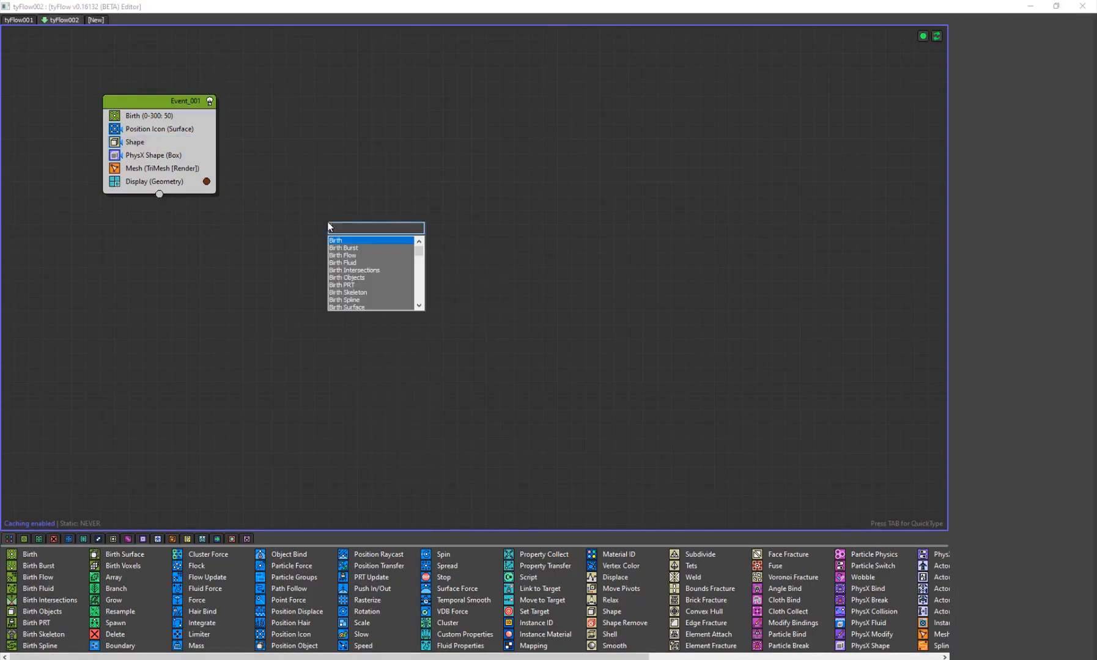
type("expo")
key("Return")
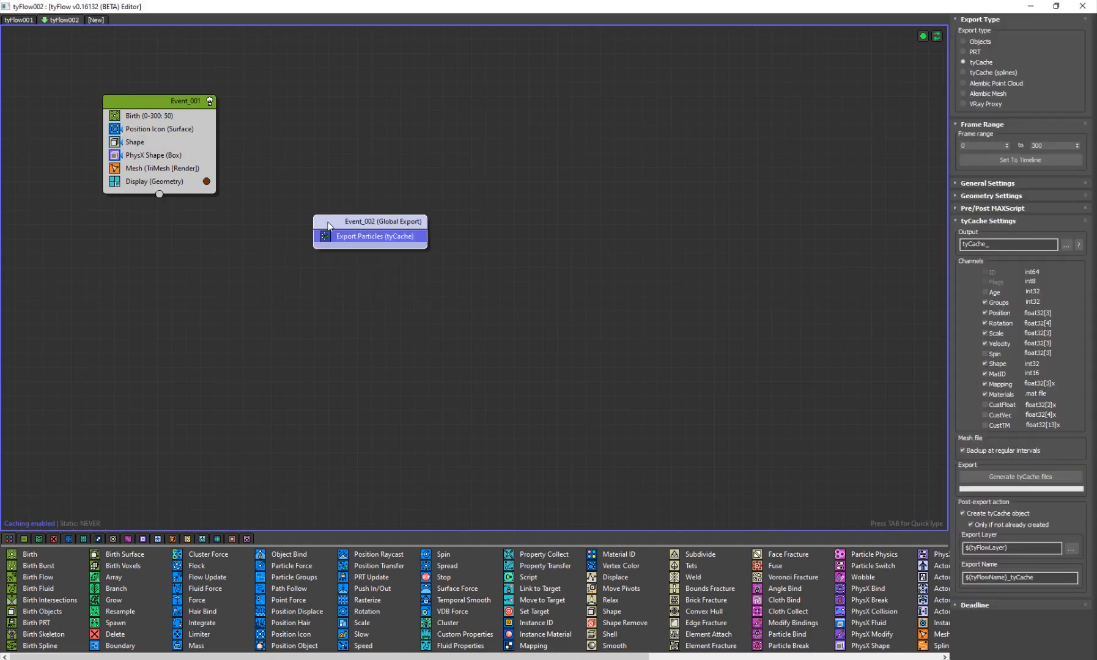
left_click(980, 42)
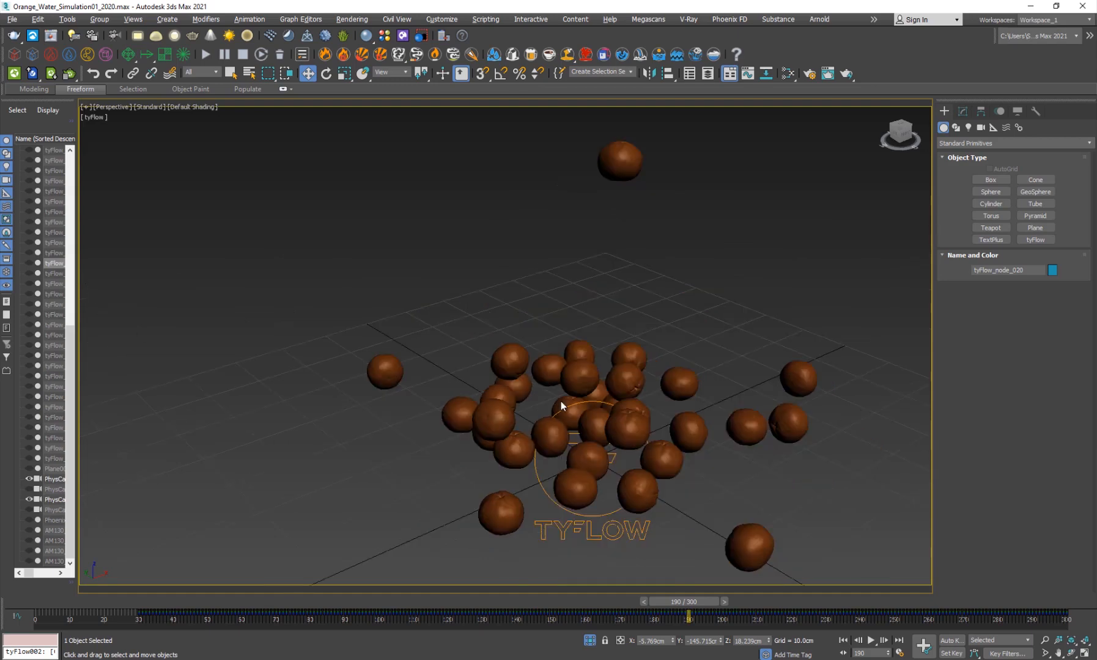
Bring back the full scene, select one of the exported oranges and go to frame 36
left_click(586, 492)
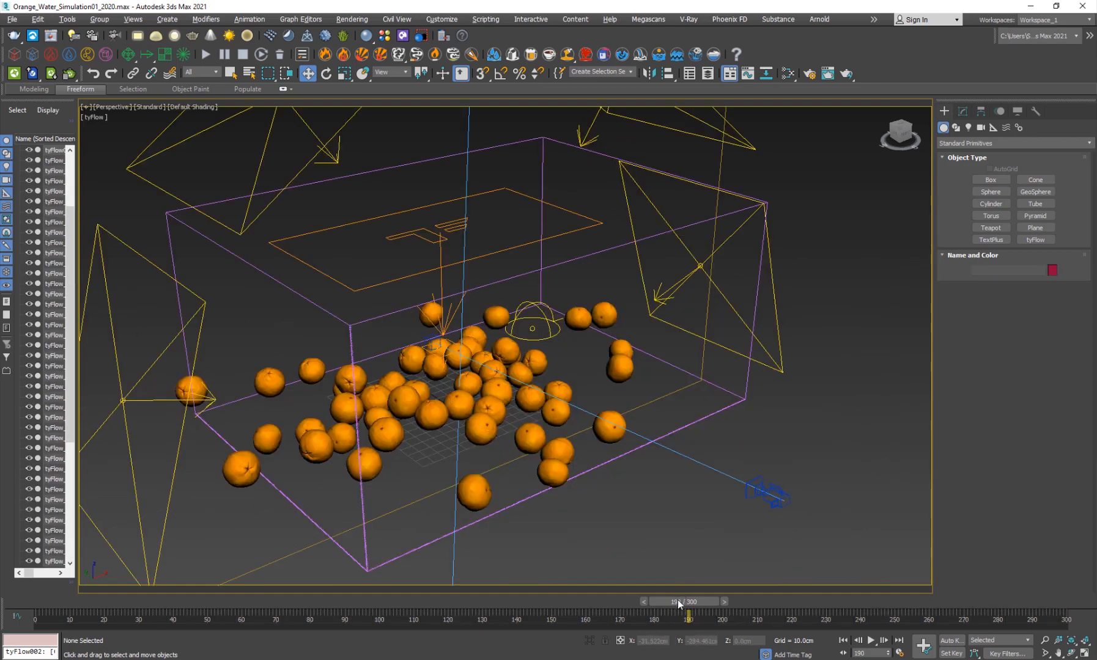
left_click(482, 439)
left_click_drag(685, 604, 173, 614)
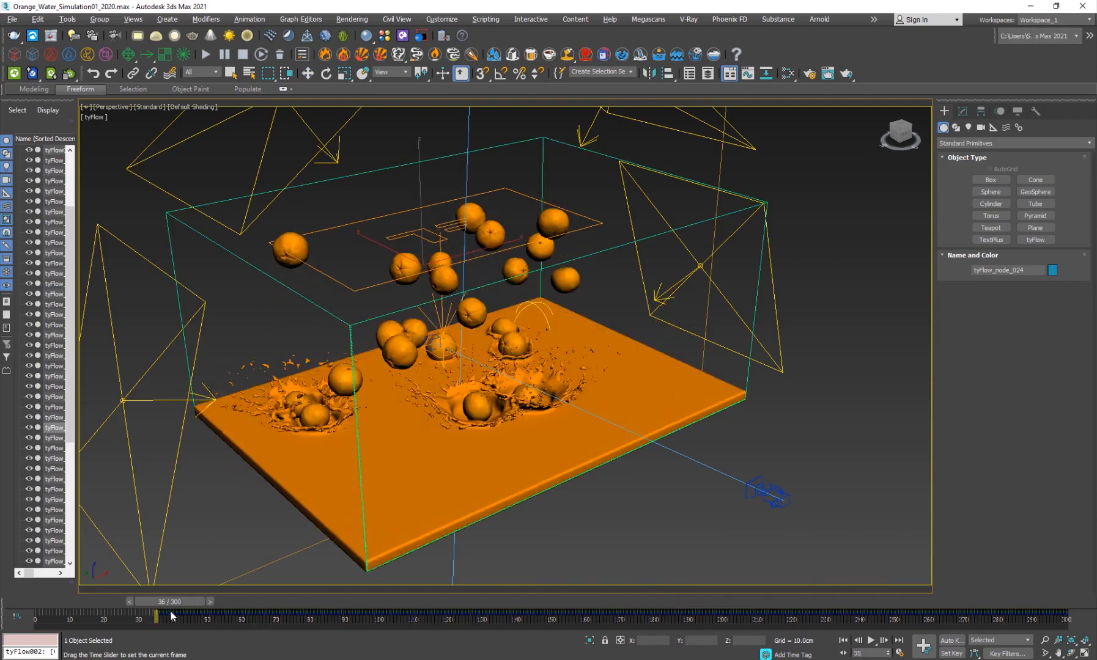
key("w")
Select the PhoenixFDLiquid001 simulator and show its Grid parameters
left_click(742, 384)
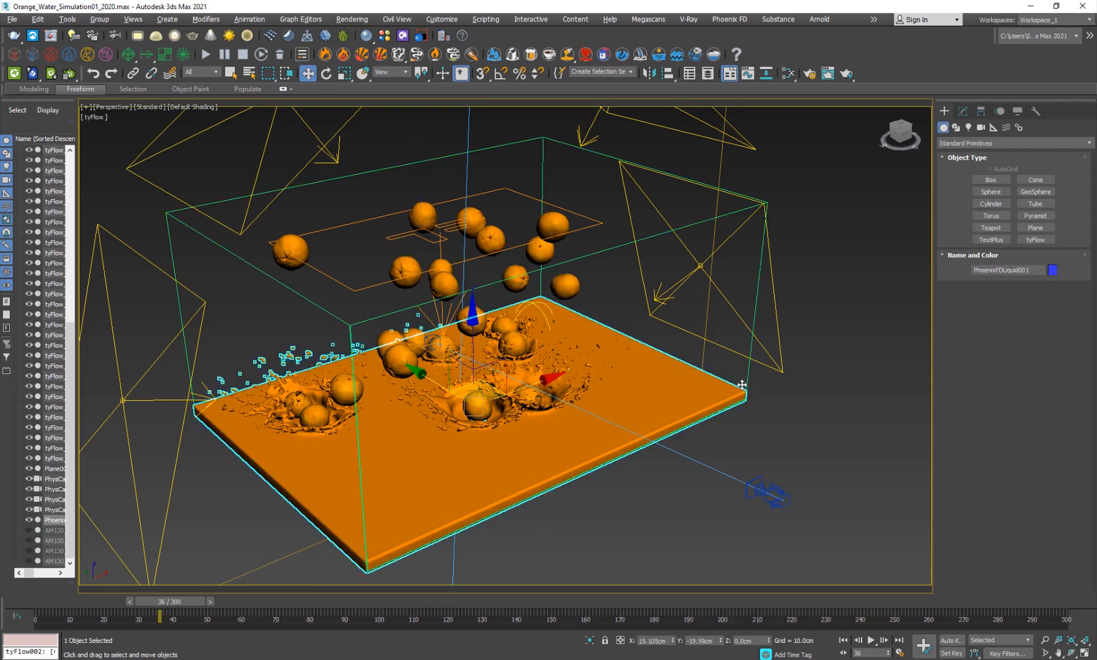
left_click(963, 112)
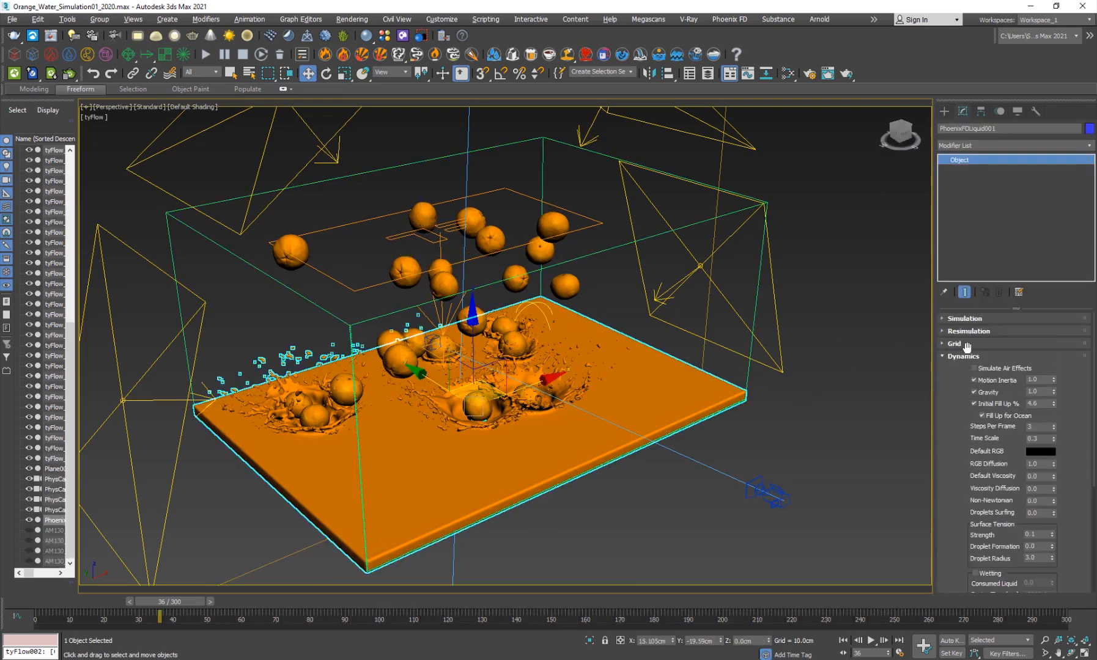
scroll(970, 381, "down", 2)
scroll(955, 428, "up", 2)
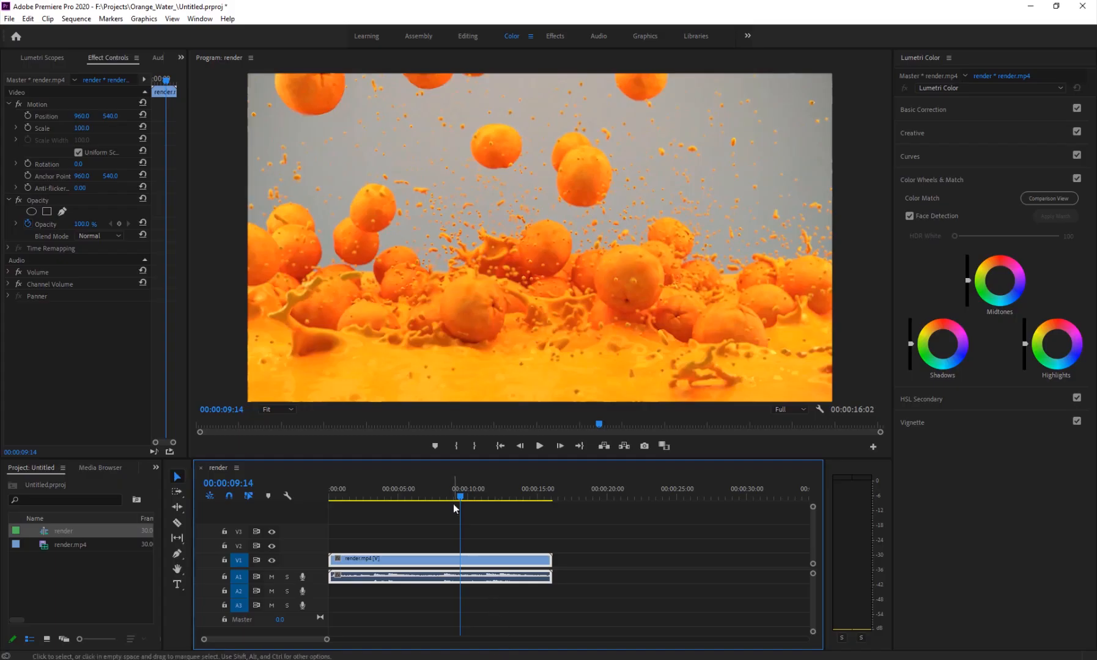
Switch to Premiere Pro and review the rendered orange splash, moving from the side view to the top view
mouse_move(453, 499)
left_mouse_down()
mouse_move(443, 486)
mouse_move(493, 490)
mouse_move(470, 494)
left_mouse_up()
key("space")
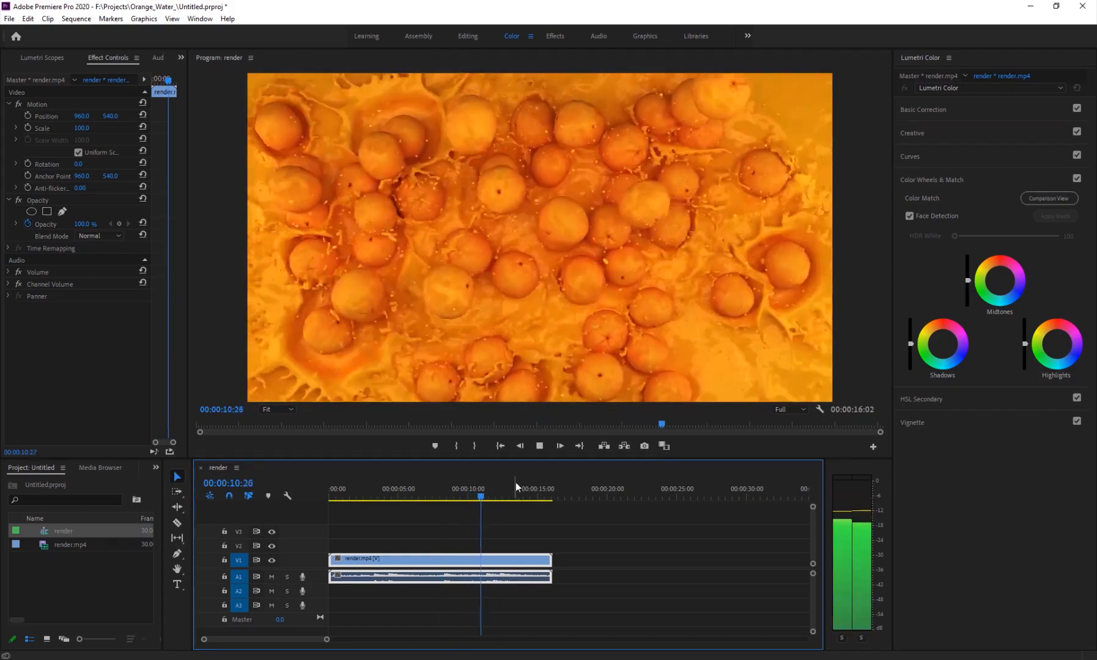
key("space")
left_click(434, 498)
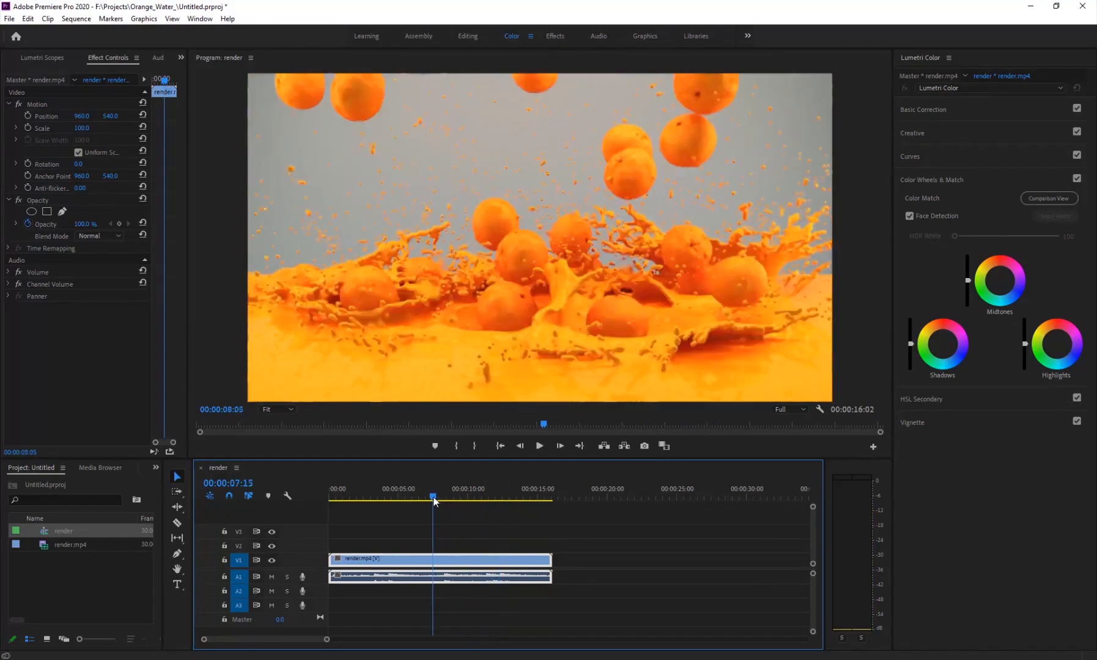
left_click_drag(433, 498, 488, 498)
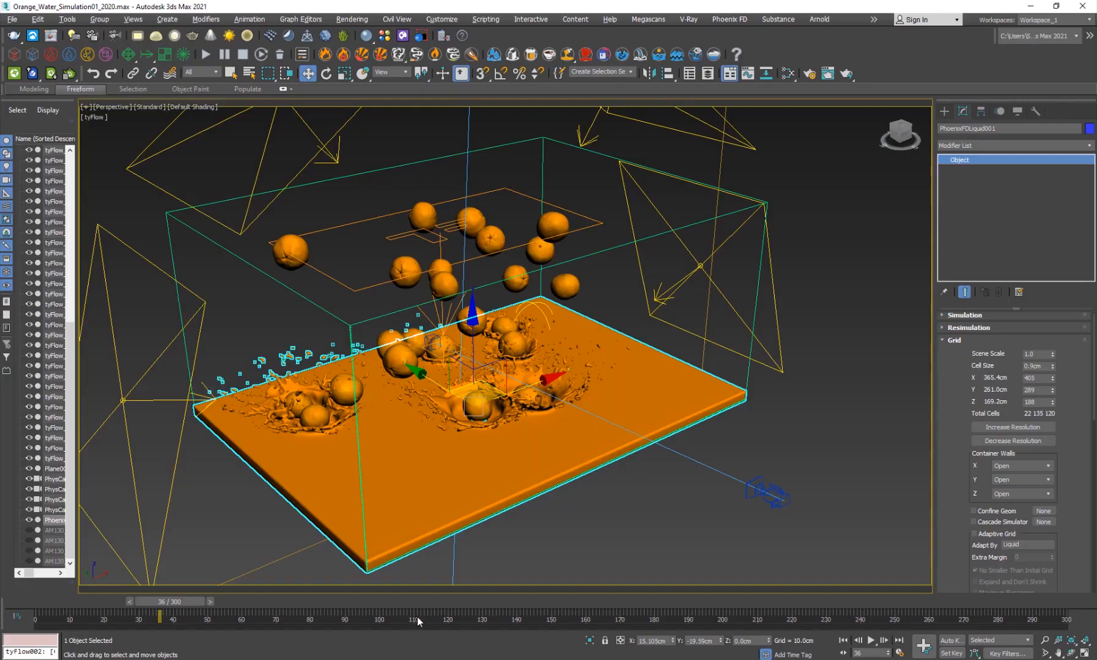
Return to 3ds Max and examine the liquid's Grid settings, its Initial Fill Up value and the filled container
scroll(950, 487, "down", 3)
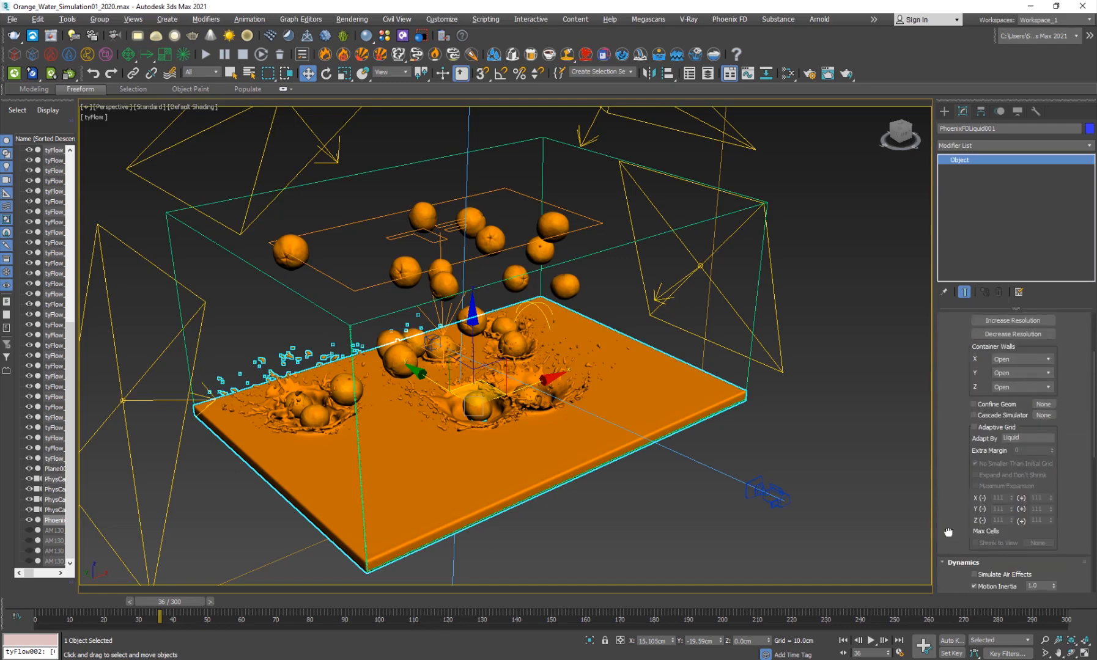
scroll(948, 532, "down", 4)
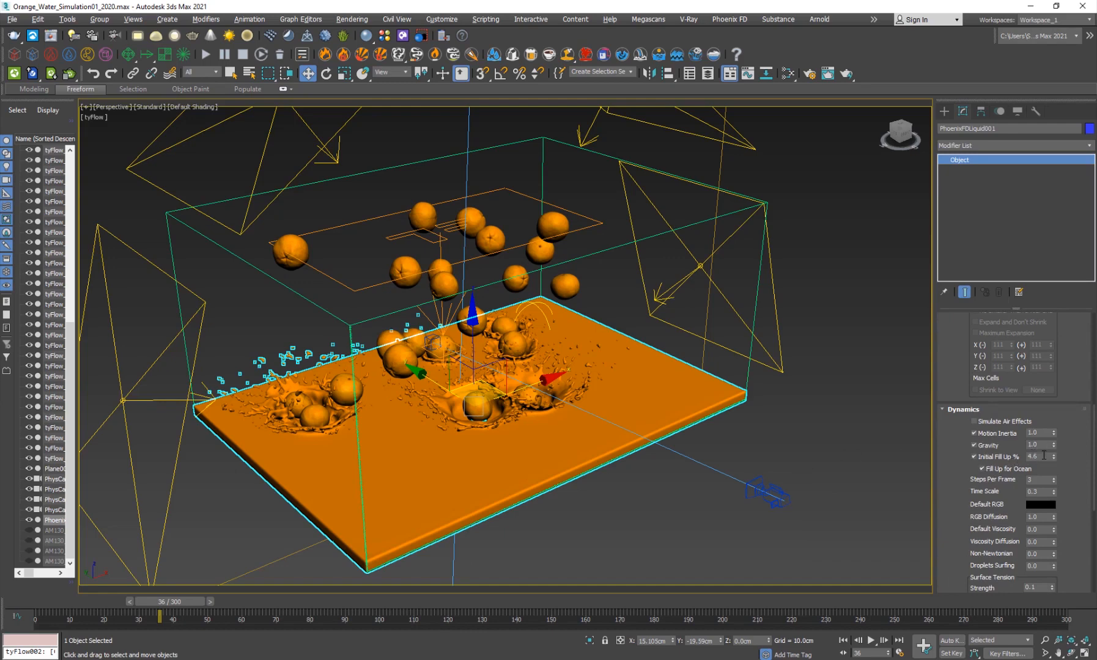
left_click(1036, 456)
middle_click_drag(661, 247, 637, 259, "alt")
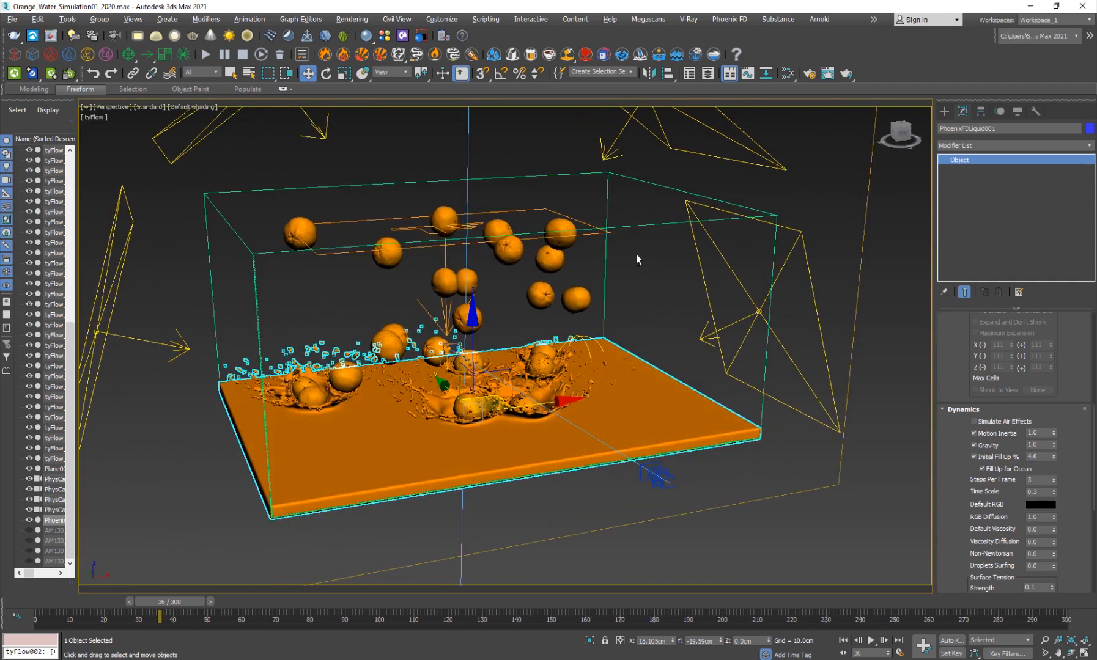
scroll(577, 457, "up", 3)
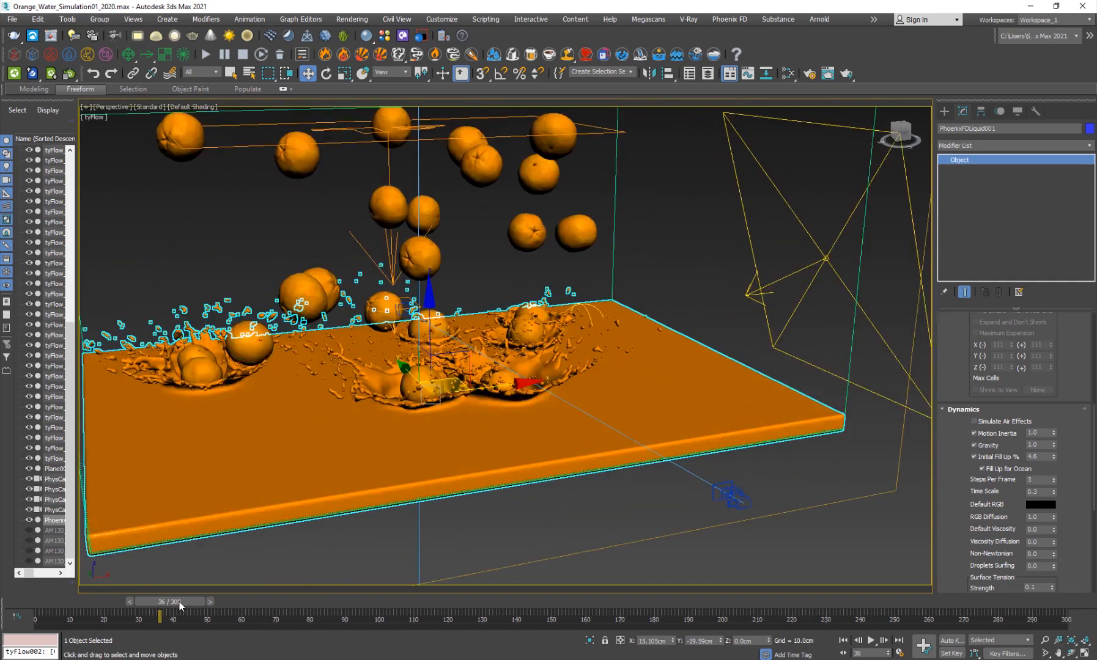
Go to frame 52 of the splash and examine the Steps Per Frame value in the liquid's Dynamics settings
mouse_move(180, 606)
left_mouse_down()
mouse_move(115, 604)
mouse_move(234, 594)
left_mouse_up()
key("w")
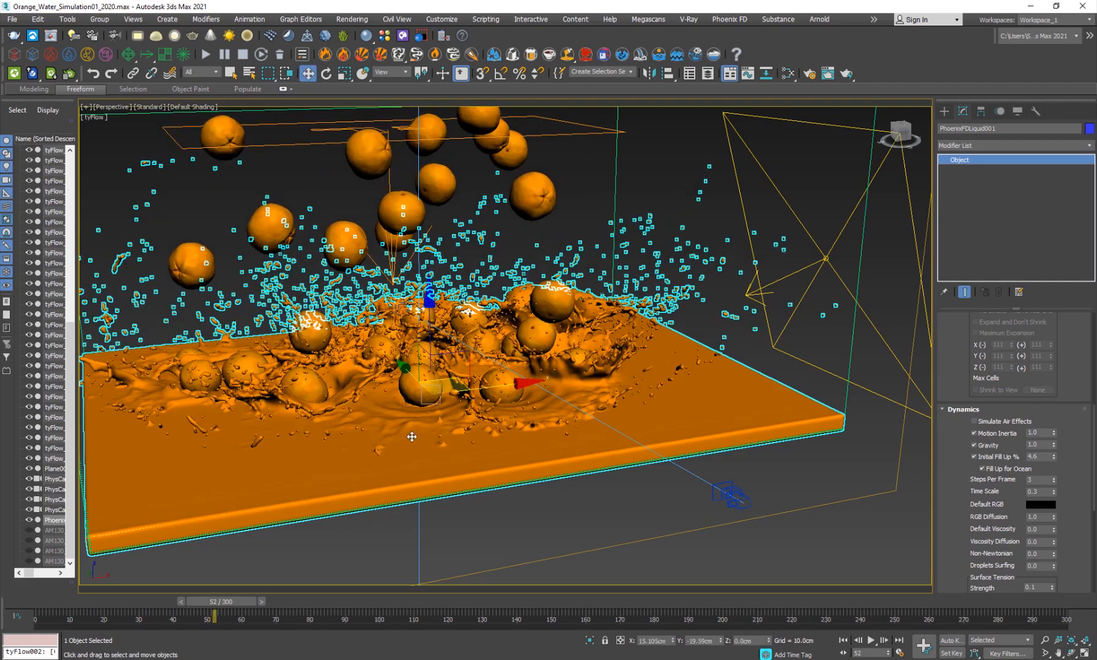
scroll(967, 517, "down", 3)
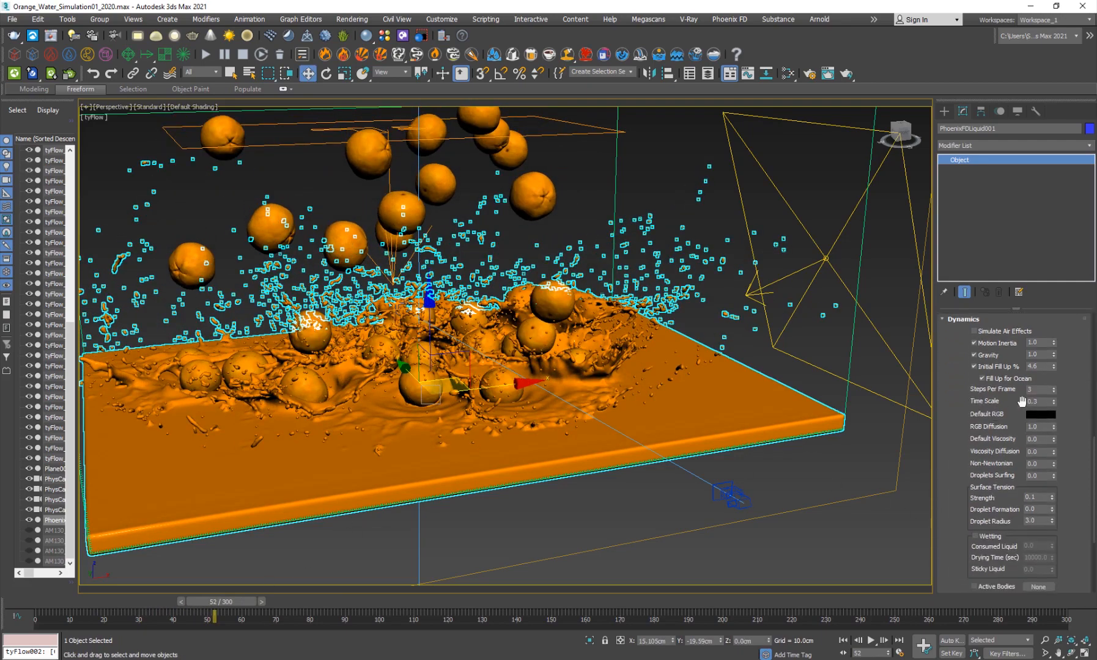
left_click(1035, 390)
Examine the liquid surface and droplets around the oranges up close at frame 52
scroll(431, 445, "up", 5)
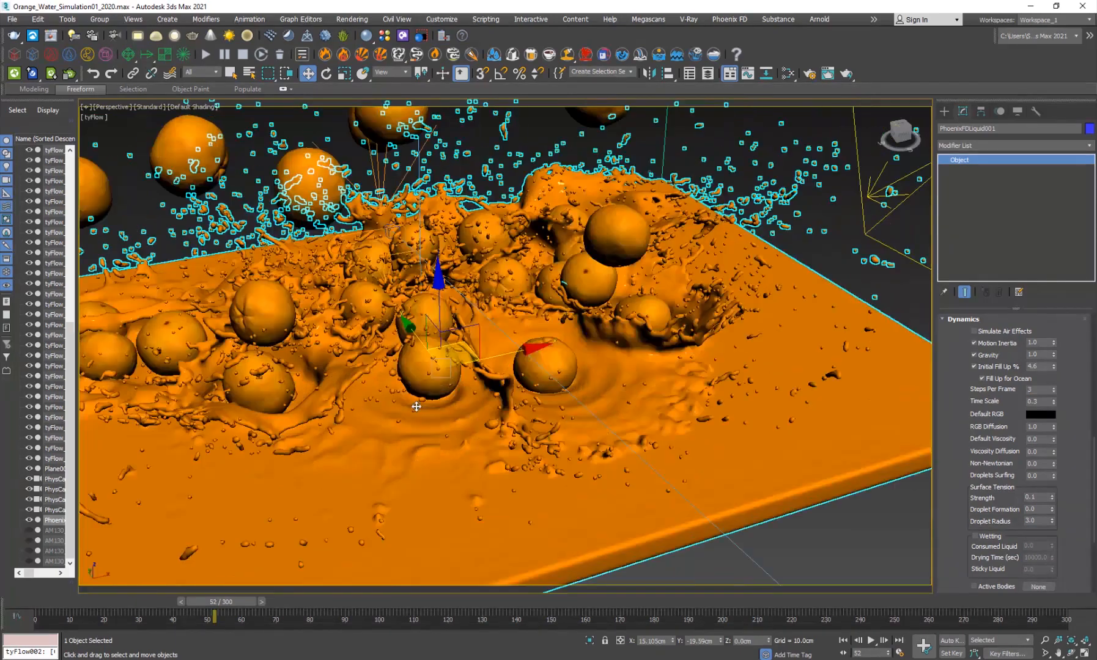
middle_click_drag(430, 445, 388, 333, "alt")
scroll(367, 376, "up", 4)
scroll(389, 332, "down", 2)
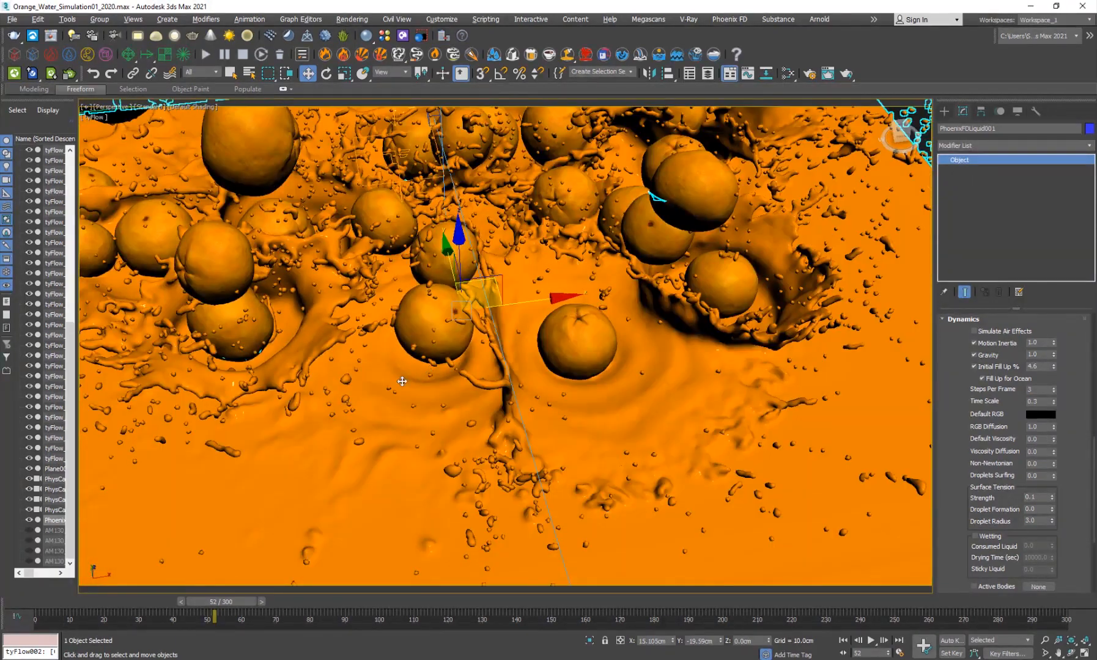
mouse_move(402, 380)
middle_mouse_down("alt")
mouse_move(367, 397)
mouse_move(391, 365)
middle_mouse_up("alt")
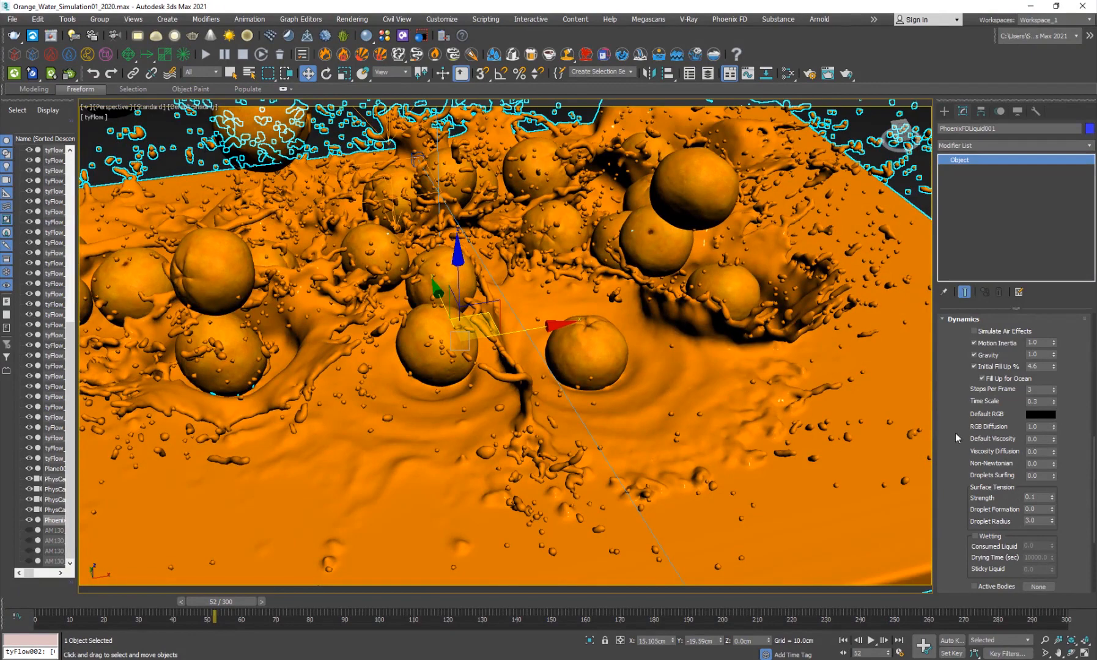
scroll(958, 437, "down", 1)
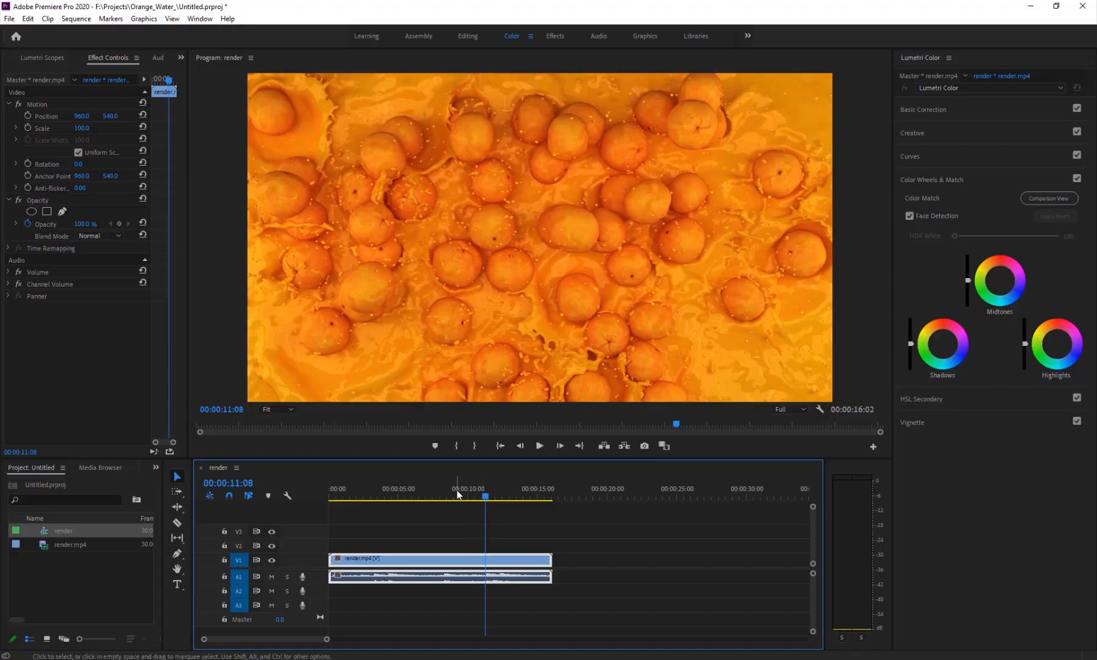
Switch to Premiere Pro and replay the top-view splash from just before the 10-second mark
left_click_drag(456, 490, 454, 495)
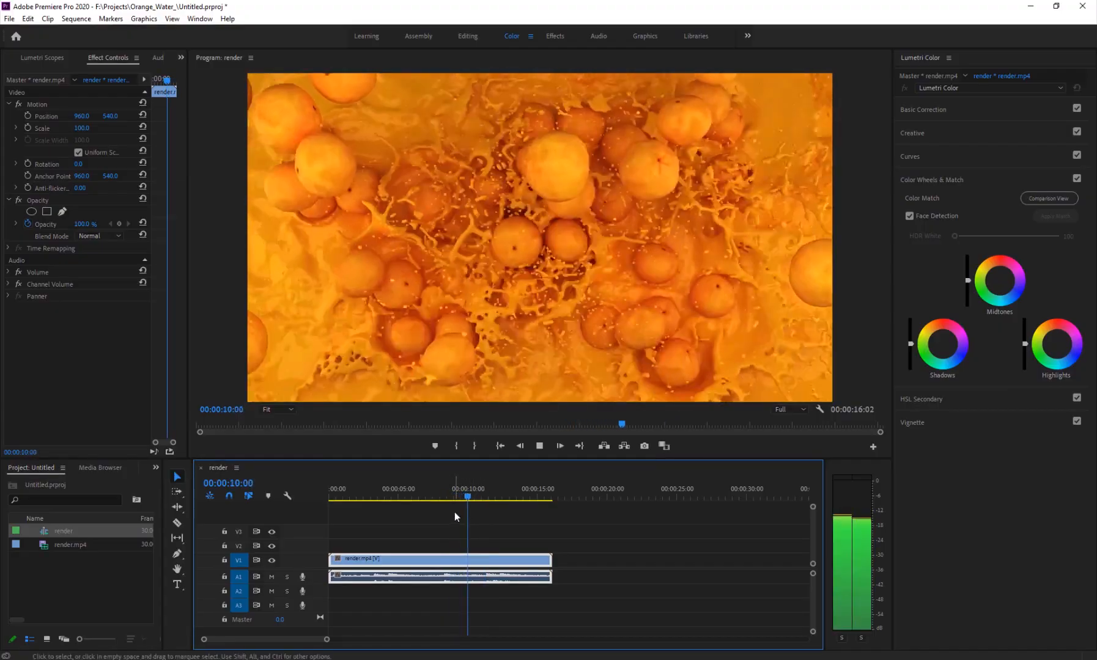
key("space")
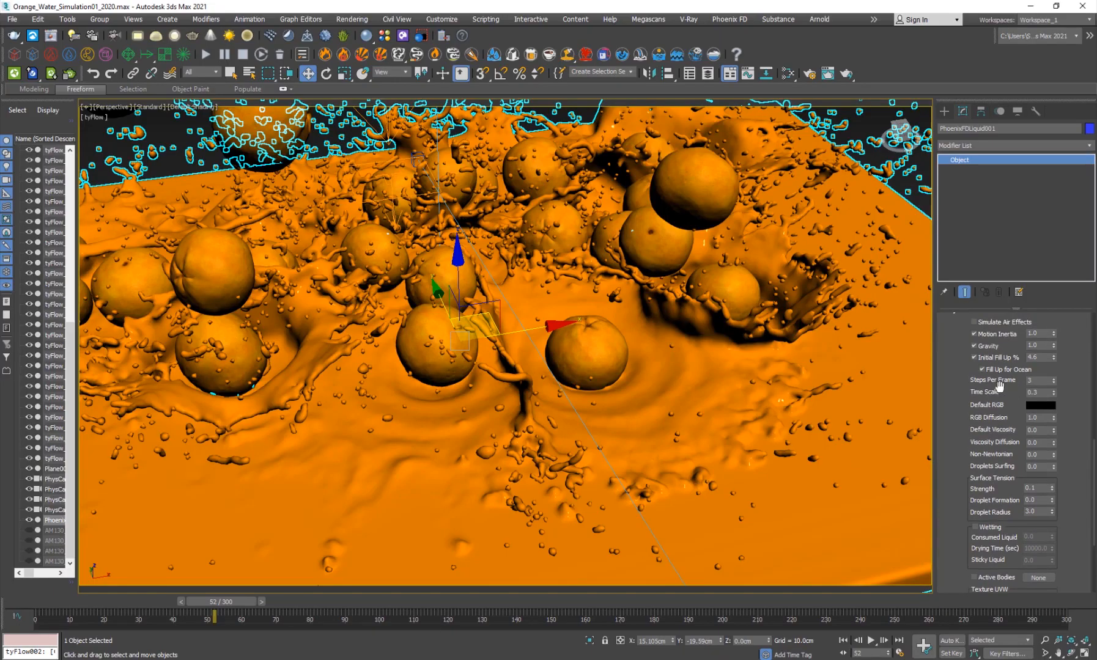
Set the Phoenix liquid's Time Scale to 0.15 in its Dynamics settings
double_click(1046, 392)
scroll(967, 474, "down", 3)
left_click_drag(959, 420, 961, 462)
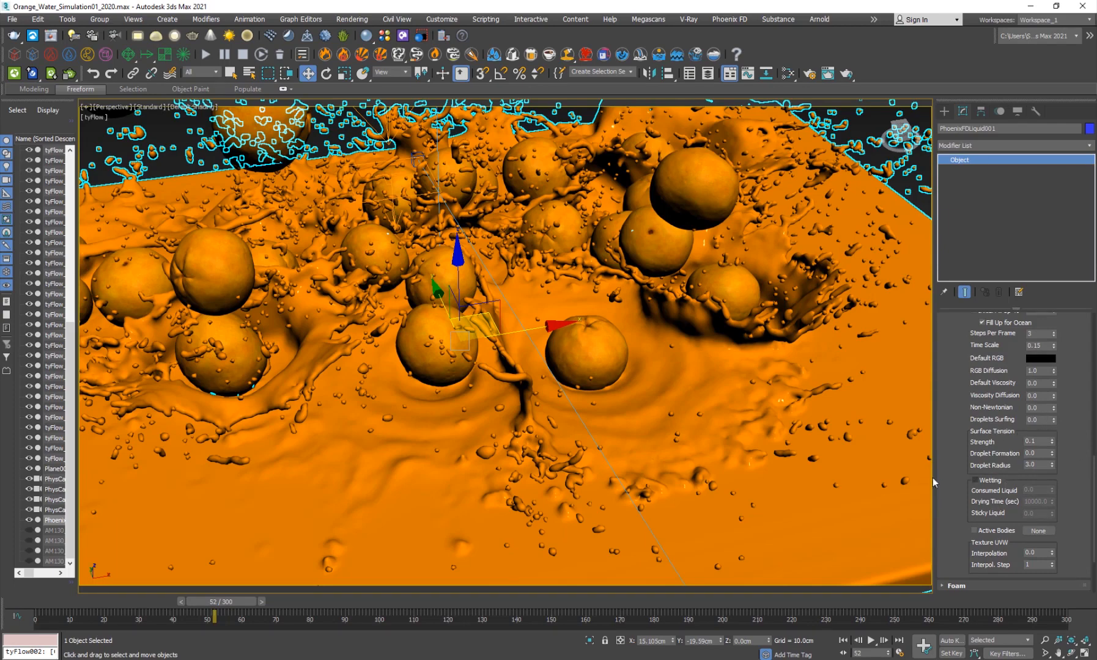
scroll(521, 428, "down", 4)
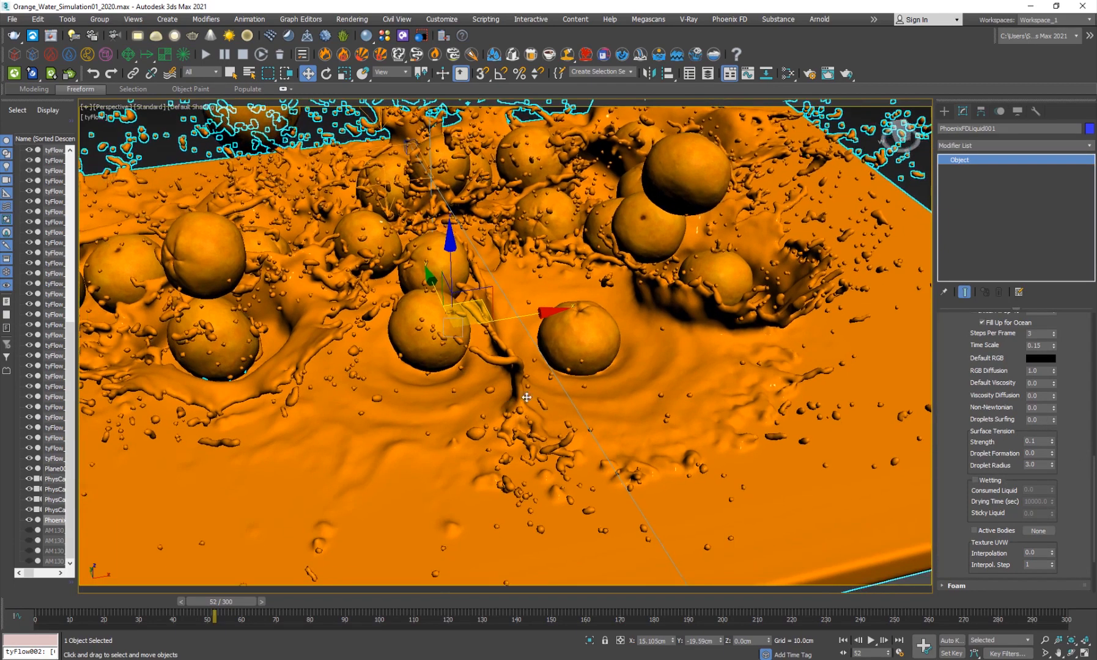
Open the Slate Material Editor and examine the basic and coat parameters of the orange VRayMtl Material #1
key("m")
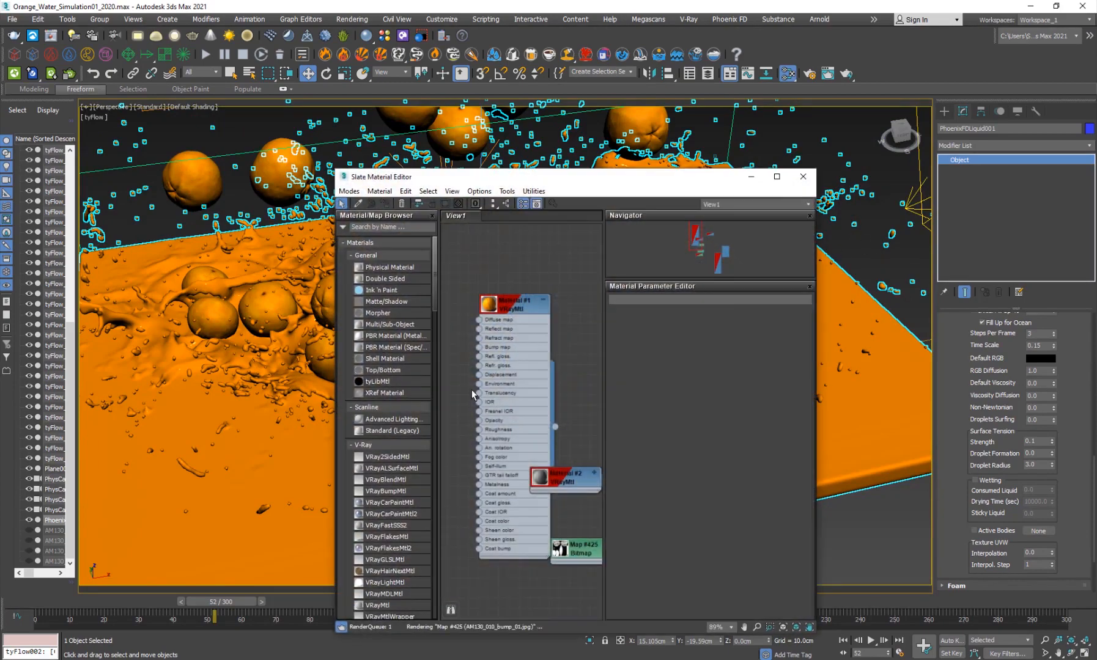
double_click(514, 308)
left_click_drag(430, 173, 534, 169)
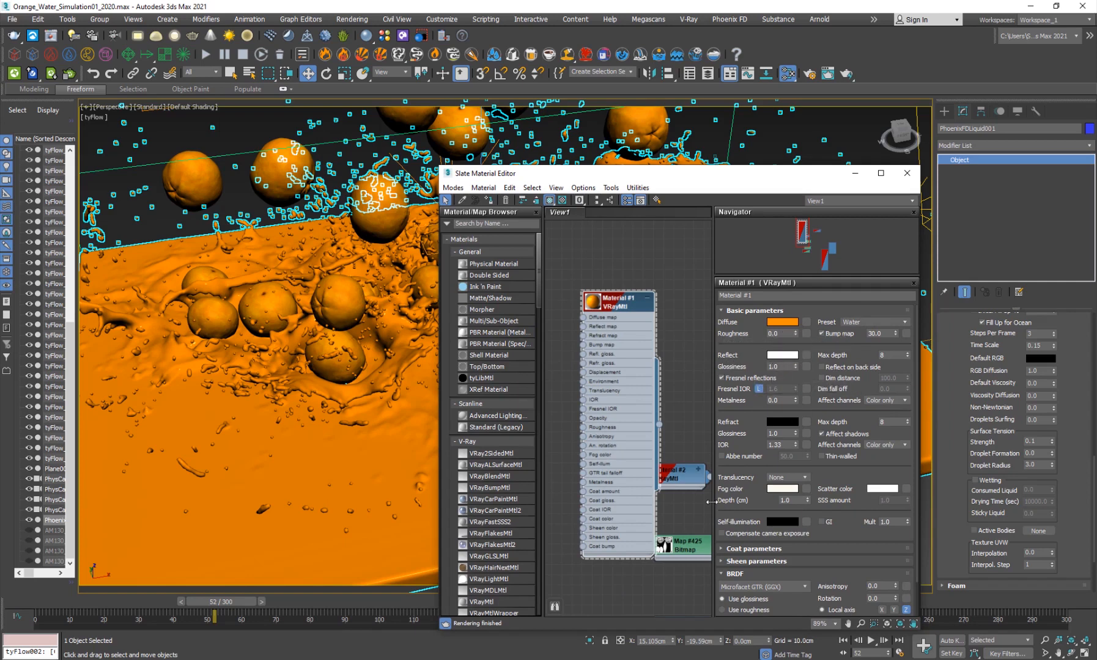
scroll(752, 467, "down", 2)
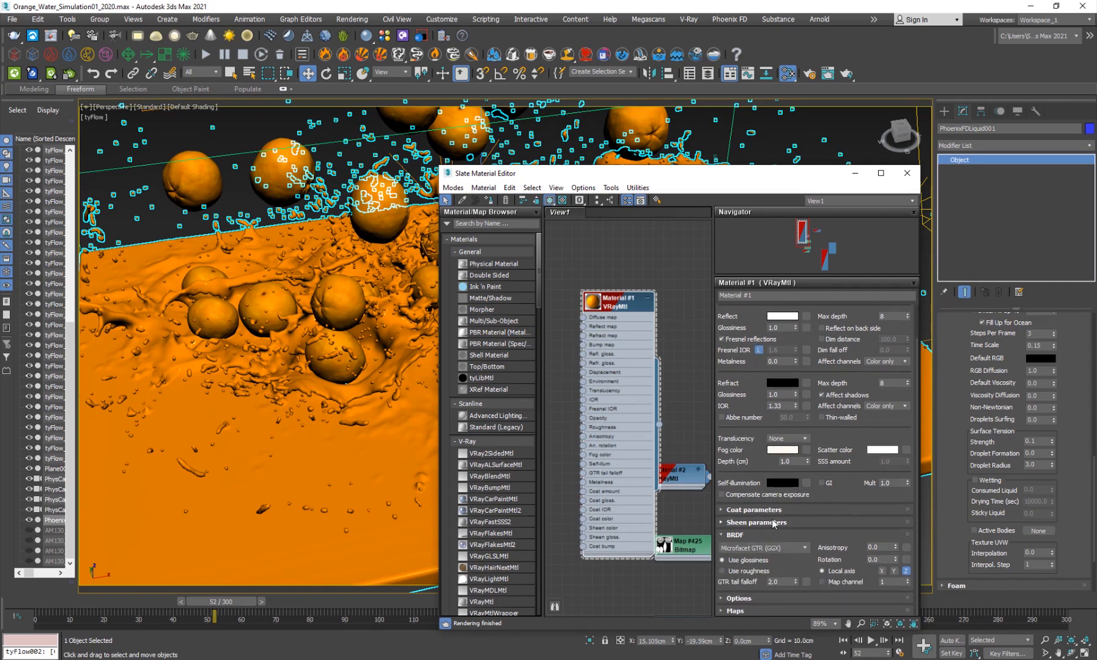
left_click(753, 510)
scroll(758, 514, "down", 1)
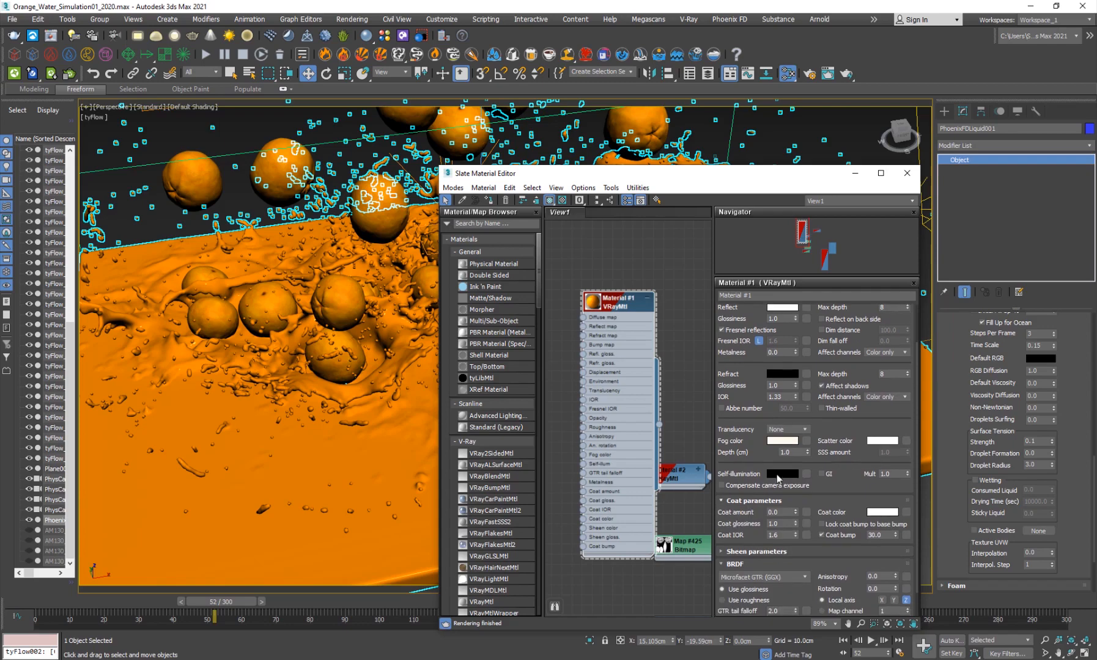
Examine the AM130_010_001 VRayFastSSS2 orange material and its connected bitmaps, and close the material editor
mouse_move(691, 428)
middle_mouse_down()
mouse_move(630, 393)
mouse_move(589, 396)
mouse_move(531, 375)
middle_mouse_up()
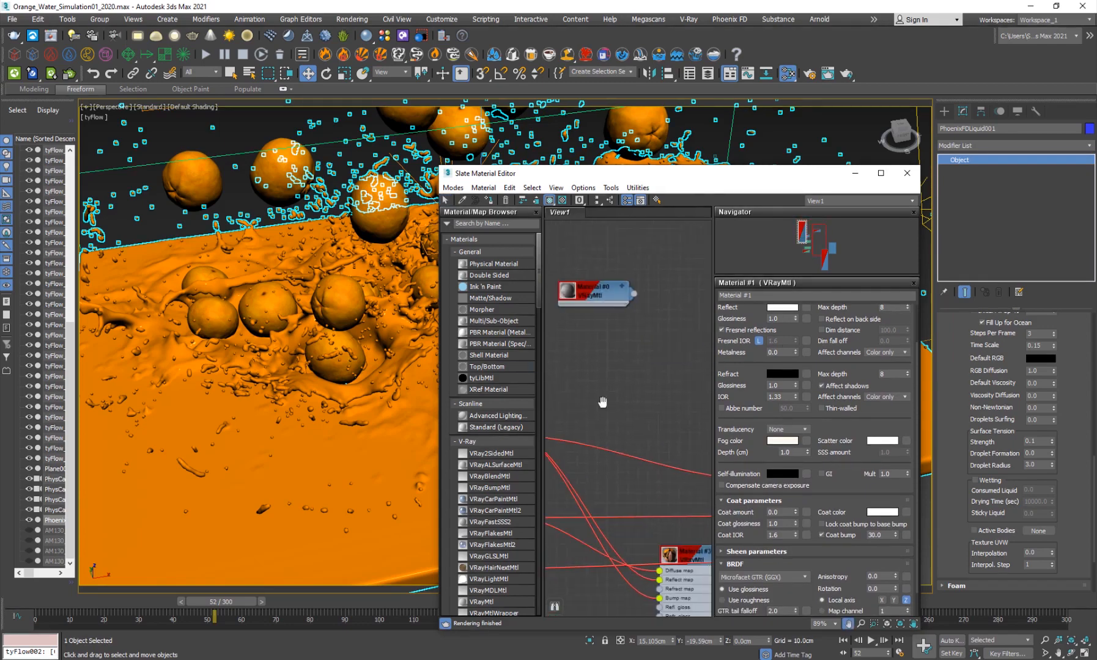
middle_click_drag(603, 401, 541, 346)
scroll(621, 410, "down", 1)
double_click(687, 404)
scroll(638, 426, "up", 3)
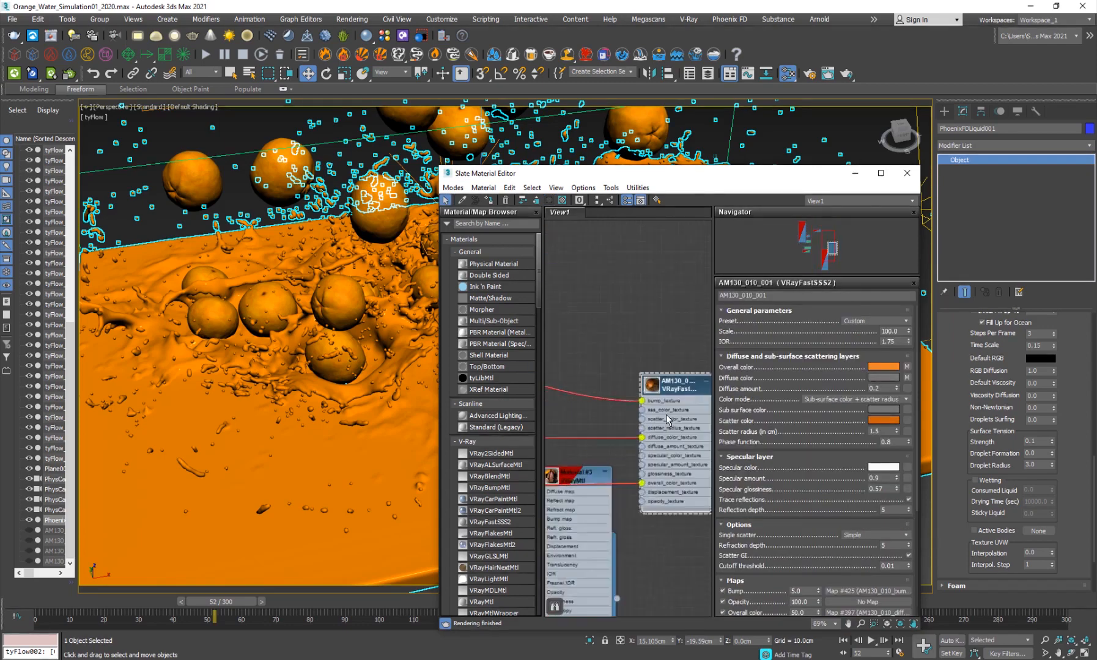
scroll(639, 427, "down", 7)
middle_click_drag(550, 472, 649, 480)
middle_click_drag(566, 450, 621, 474)
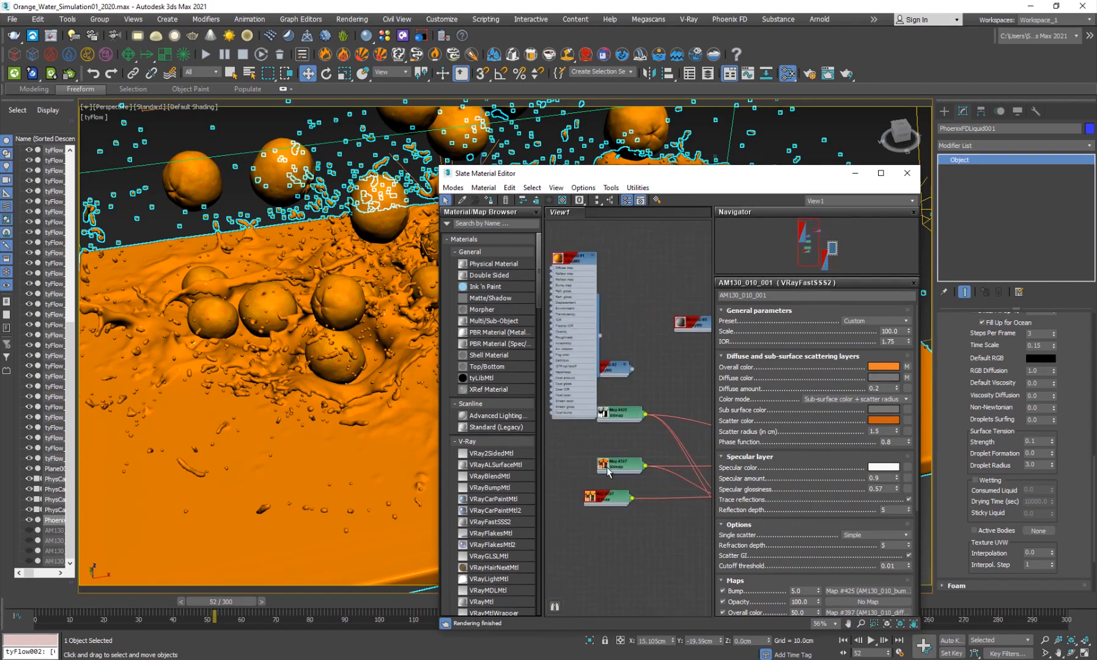
scroll(616, 432, "up", 3)
middle_click_drag(641, 383, 564, 452)
middle_click_drag(669, 435, 520, 439)
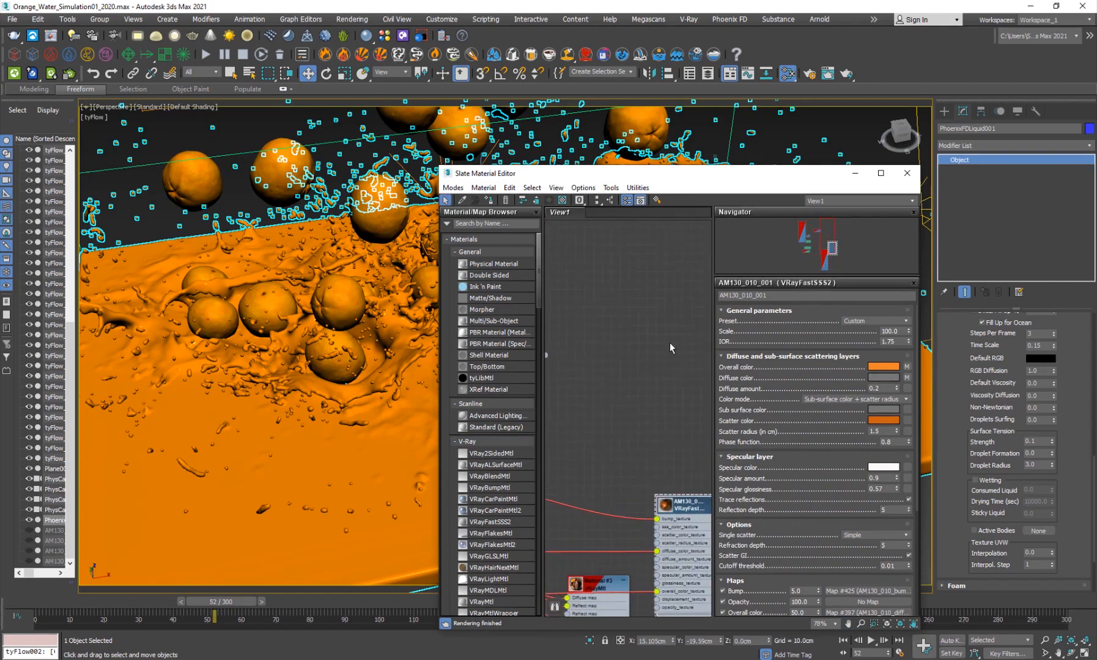
left_click(907, 173)
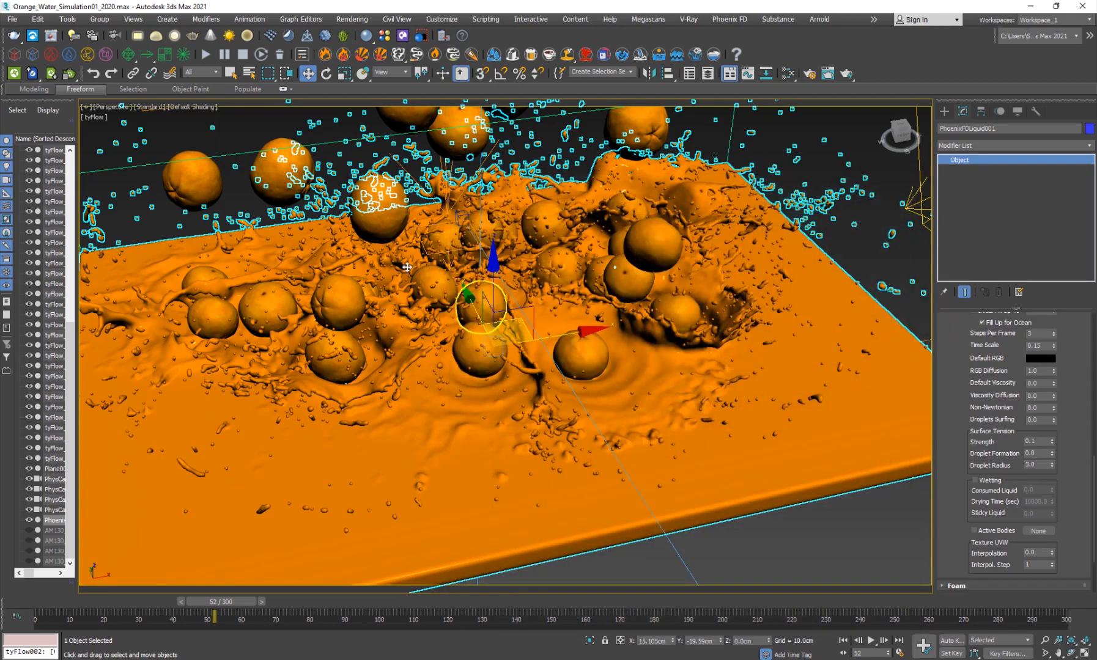
Inspect the splash up close and the whole setup with its lights and cameras, and advance the animation to frame 61
scroll(335, 298, "up", 8)
scroll(358, 282, "down", 7)
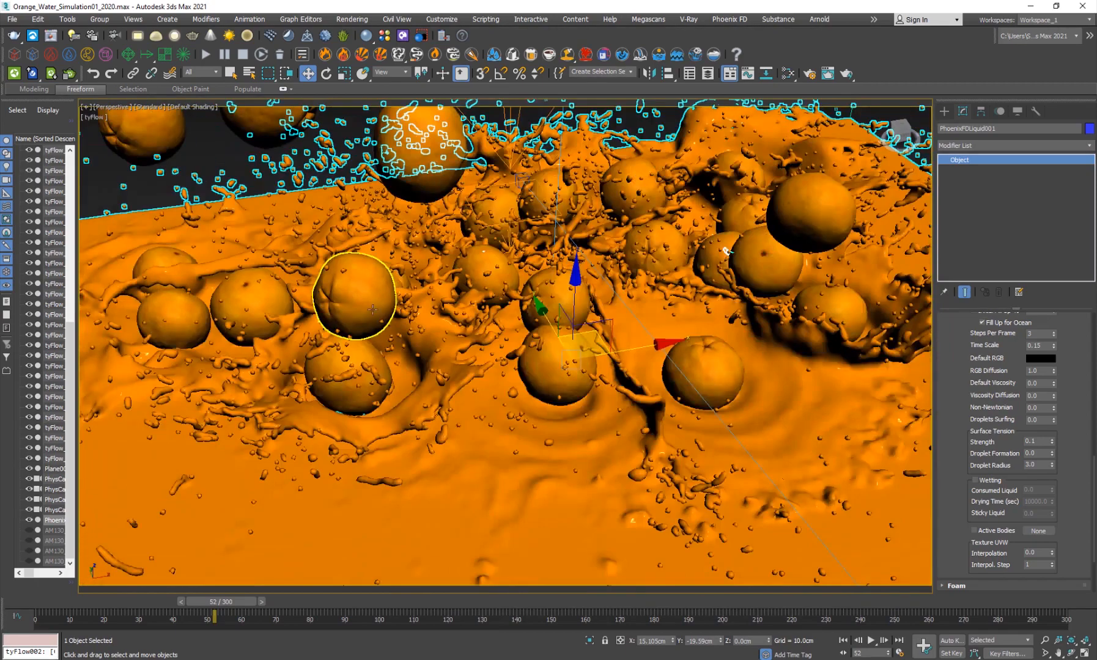
middle_click_drag(427, 338, 460, 396)
scroll(418, 347, "down", 10)
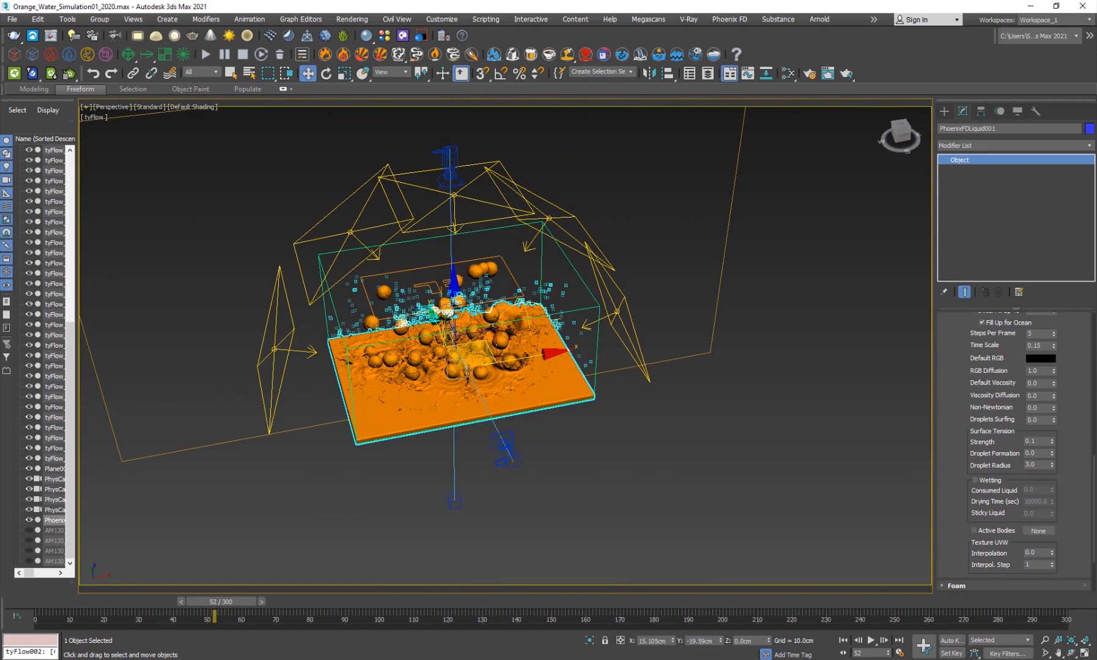
scroll(467, 371, "up", 3)
left_click_drag(247, 594, 264, 602)
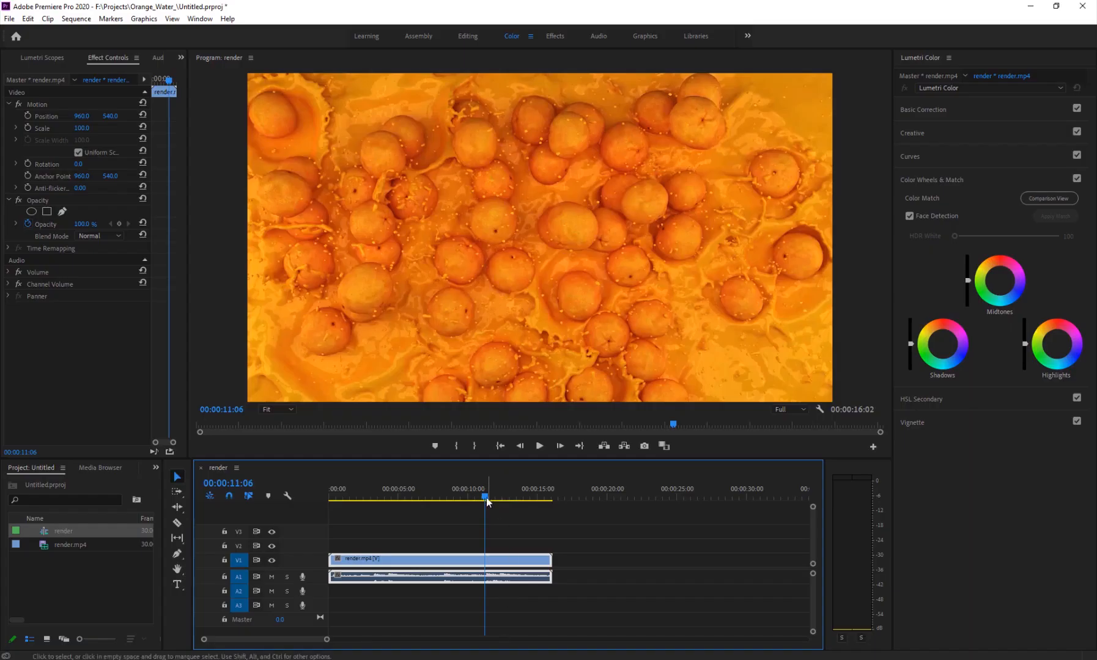
Switch to Premiere Pro, replay the rendered splash from 00:00:08:24 and check the top view around 00:00:13:12
left_click_drag(482, 497, 451, 506)
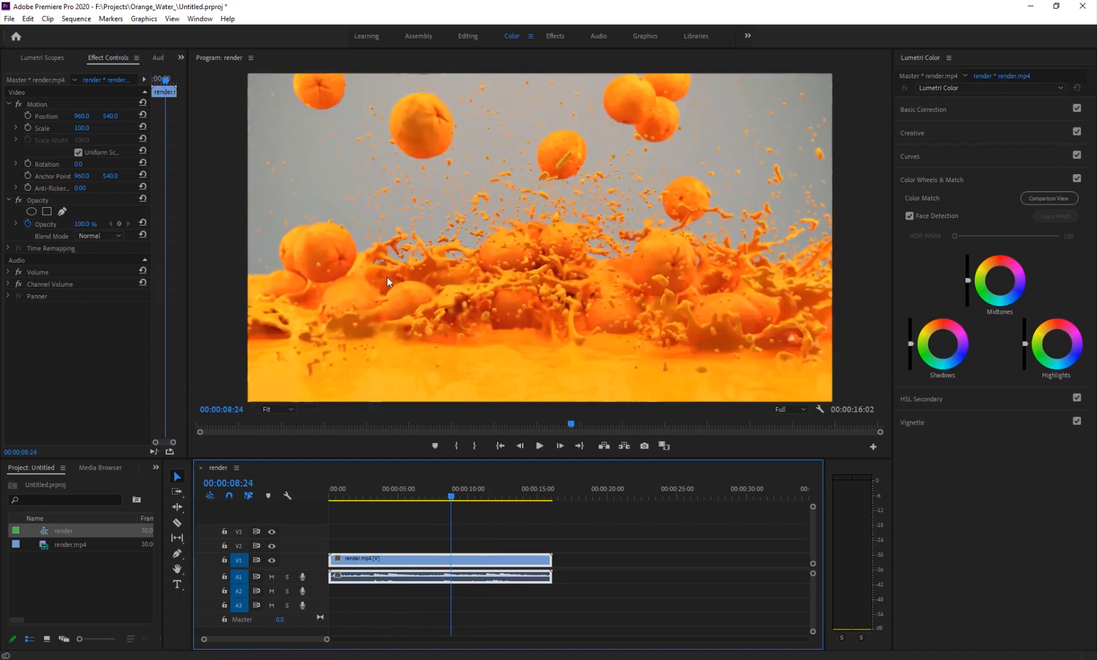
key("space")
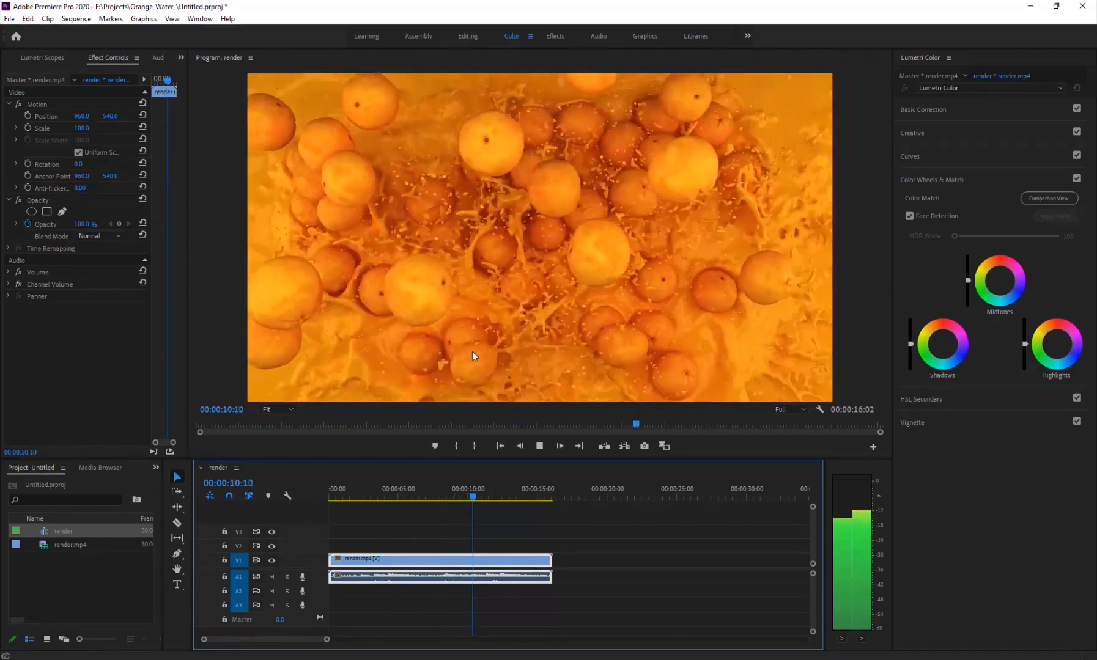
left_click(515, 496)
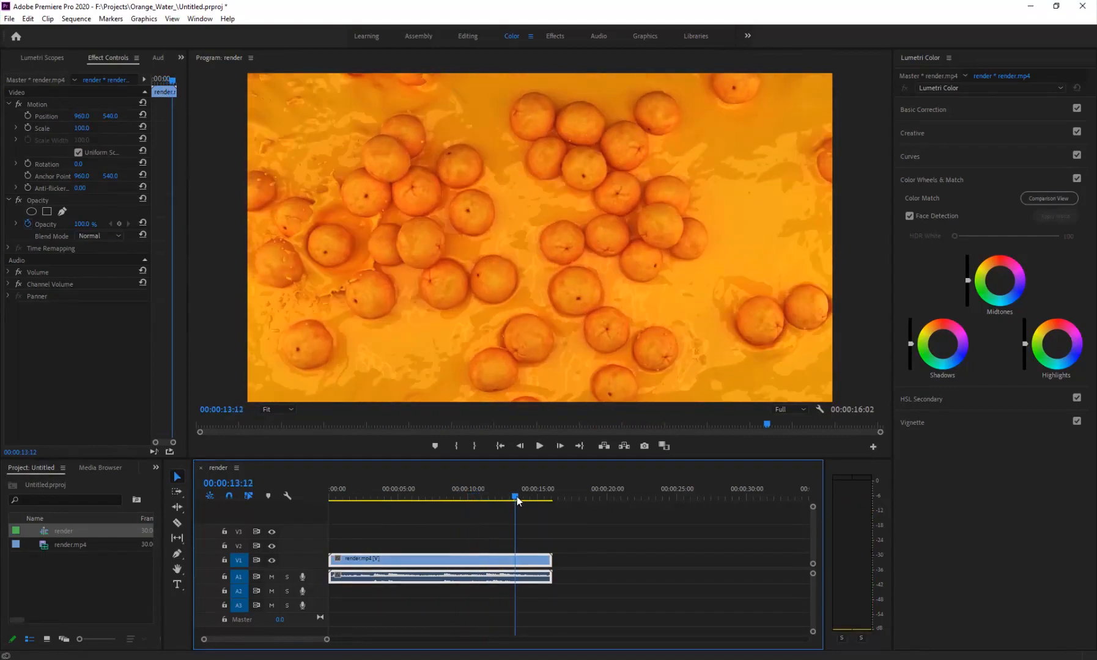
mouse_move(517, 497)
left_mouse_down()
mouse_move(489, 498)
mouse_move(508, 497)
left_mouse_up()
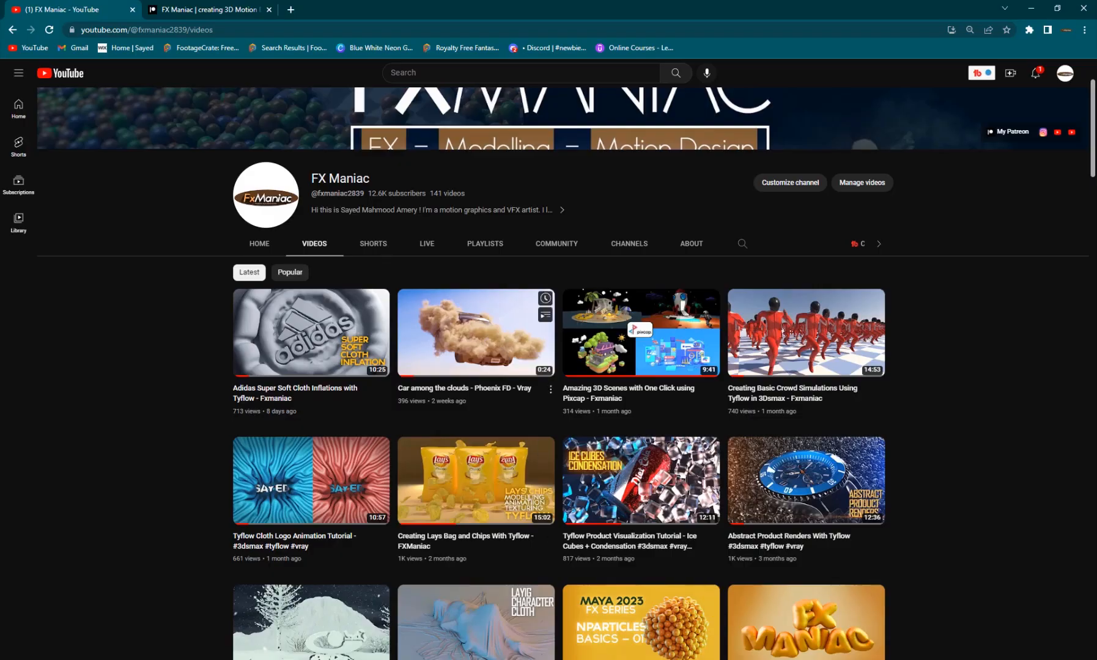
Switch to the browser, view the FX Maniac Patreon page, and return to the splash scene in 3ds Max
left_click(183, 7)
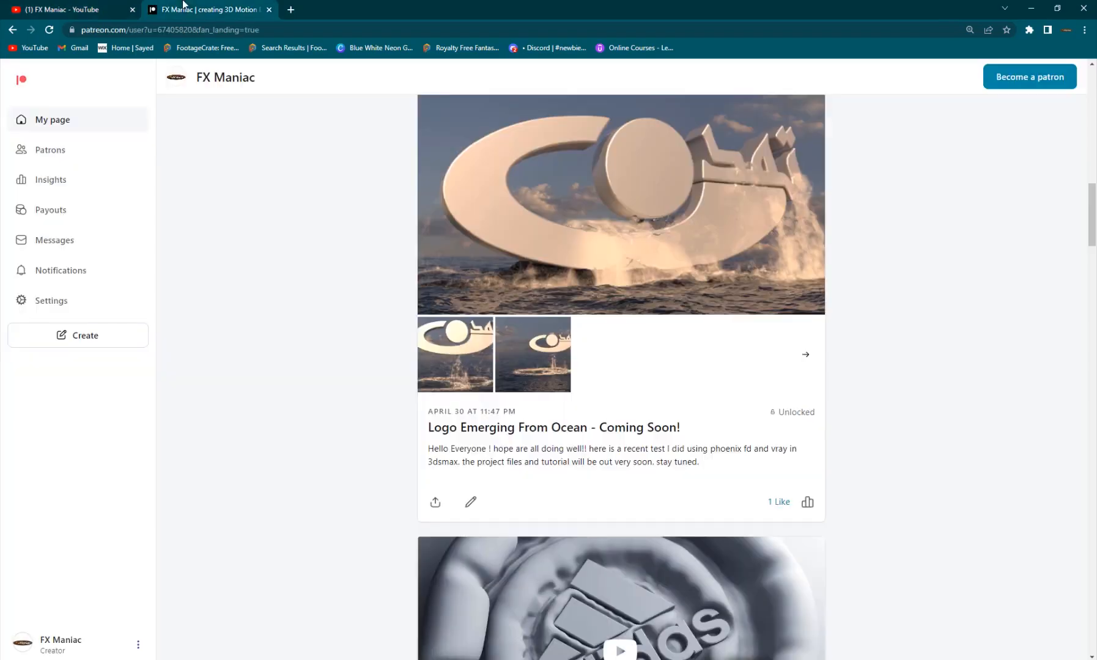
left_click(92, 7)
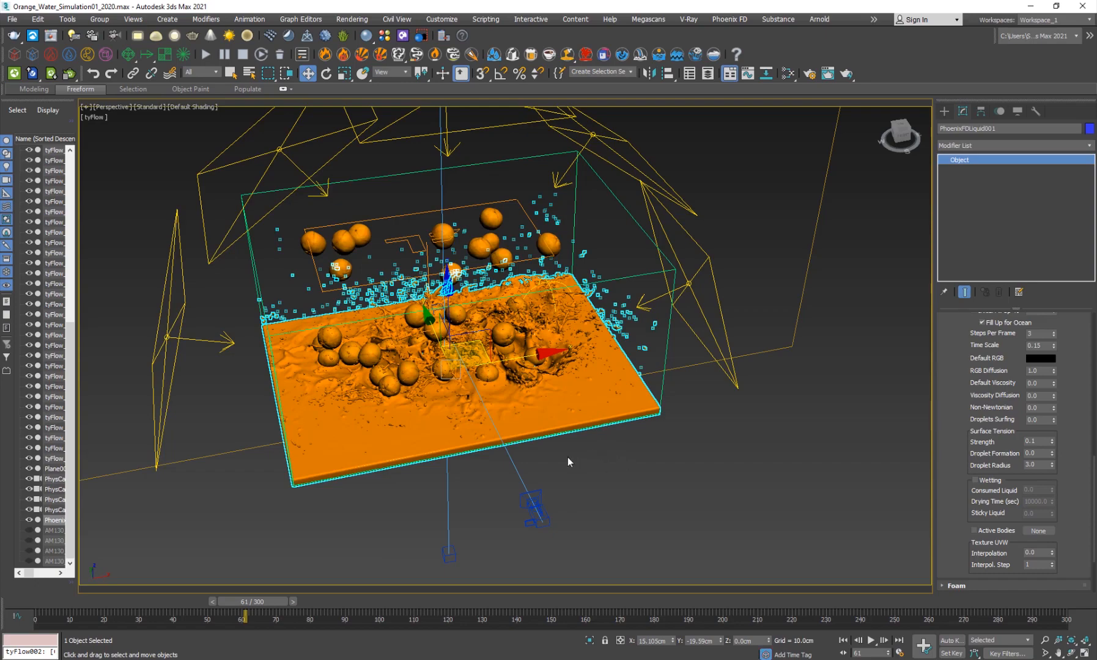
scroll(463, 416, "up", 4)
scroll(394, 384, "up", 5)
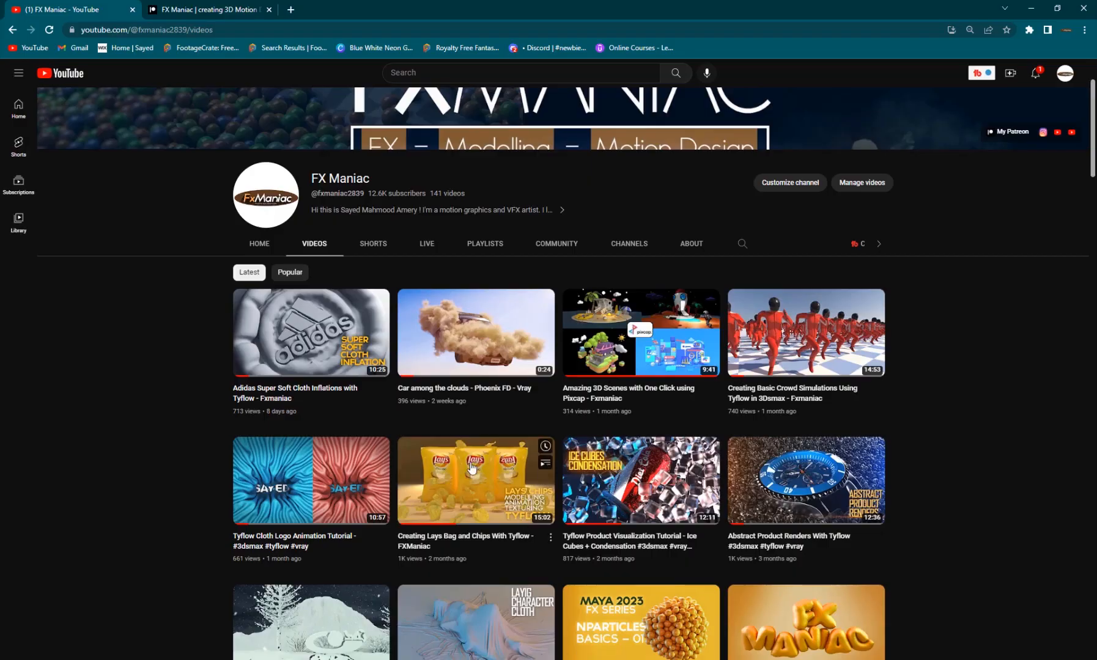
Switch to the browser and look through the FX Maniac YouTube video list and the recent Patreon posts
scroll(471, 465, "down", 3)
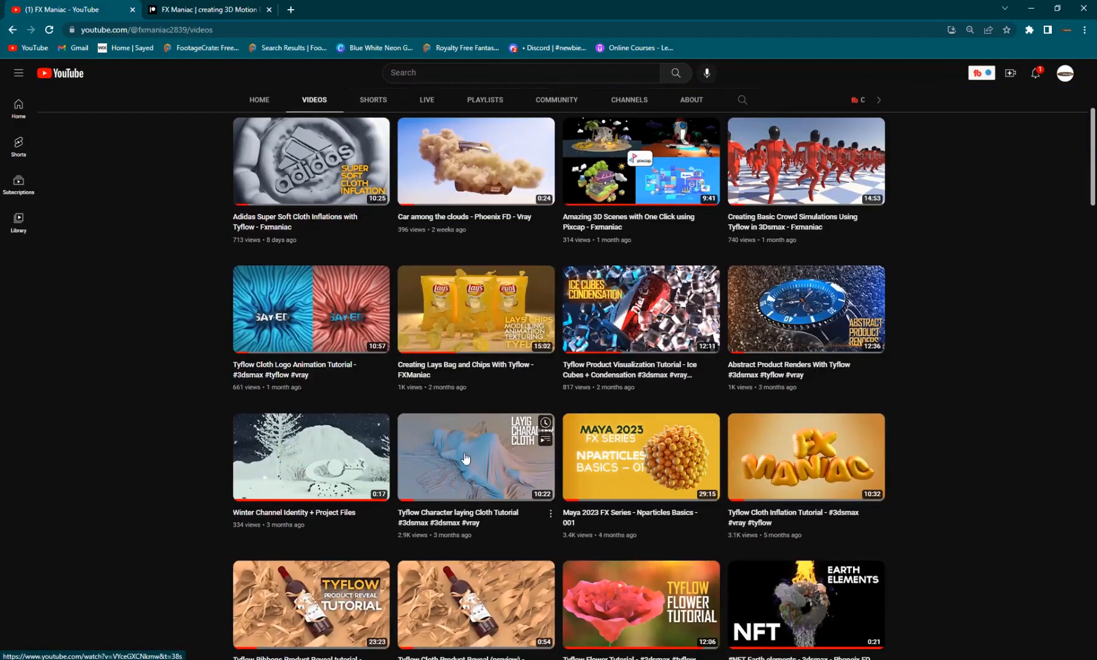
scroll(453, 435, "up", 3)
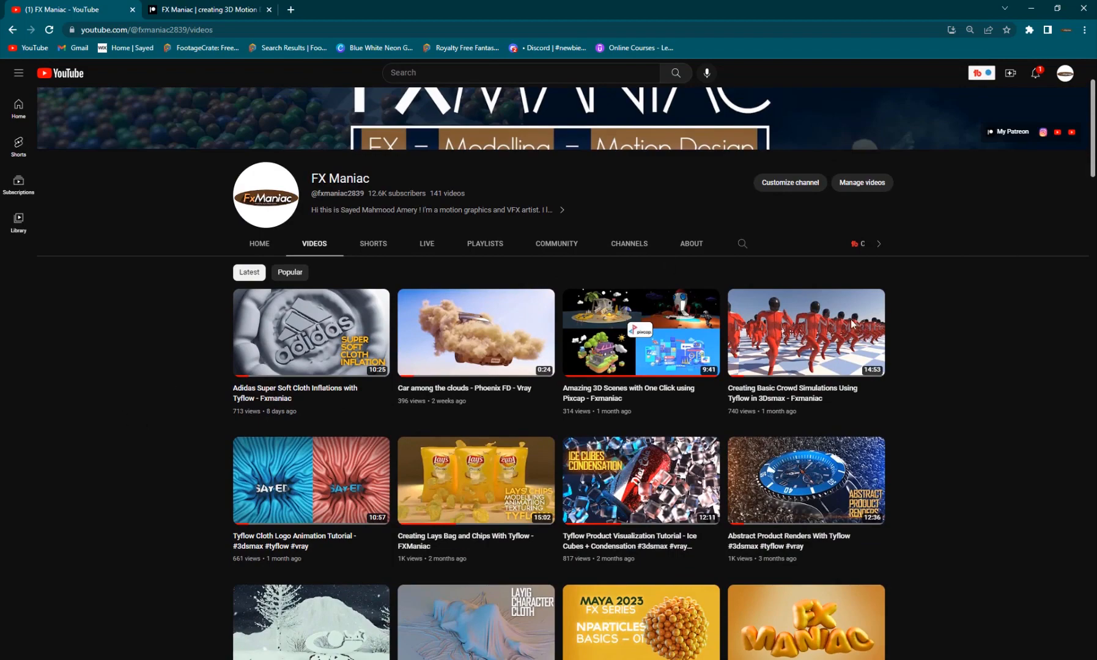
scroll(859, 323, "up", 2)
scroll(582, 363, "down", 3)
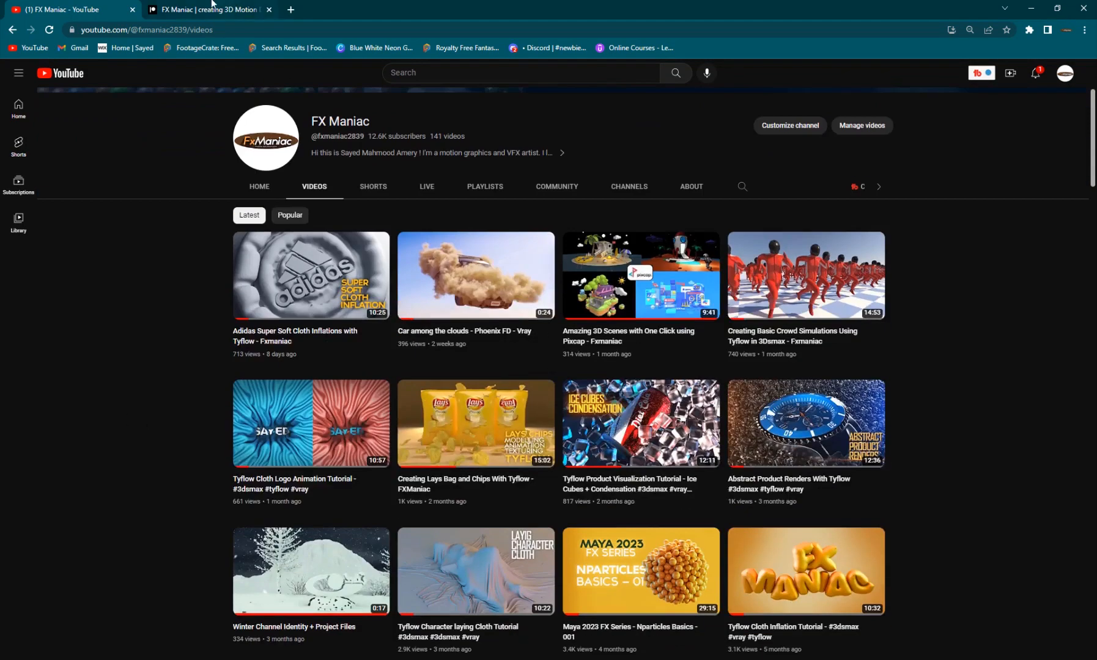
left_click(212, 8)
scroll(398, 328, "up", 3)
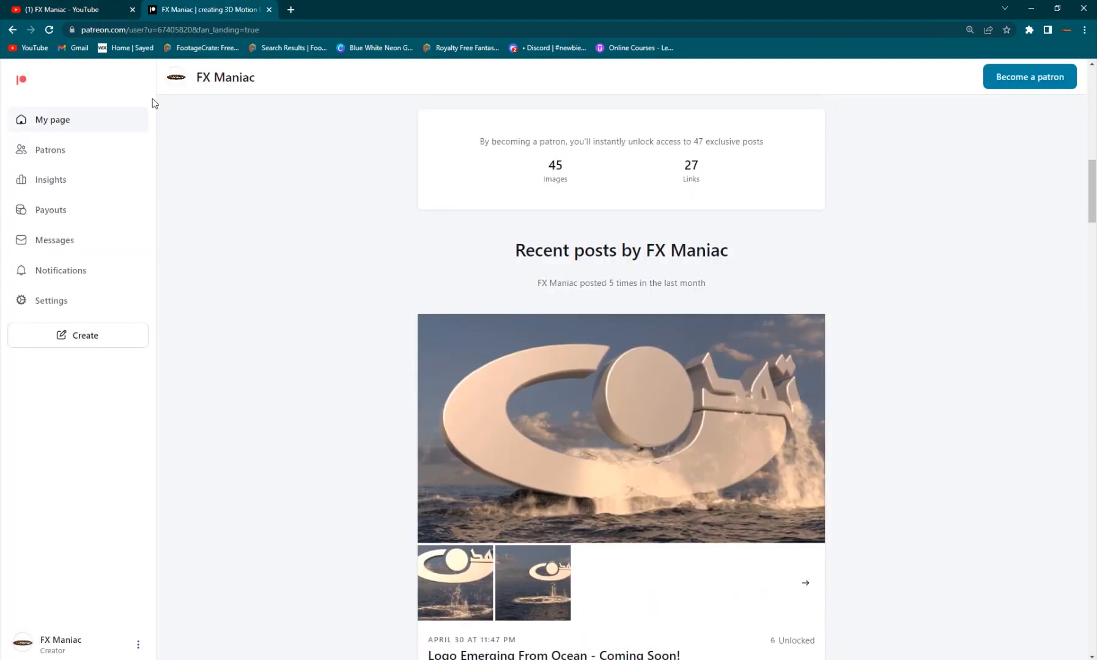
left_click(74, 7)
scroll(209, 402, "up", 3)
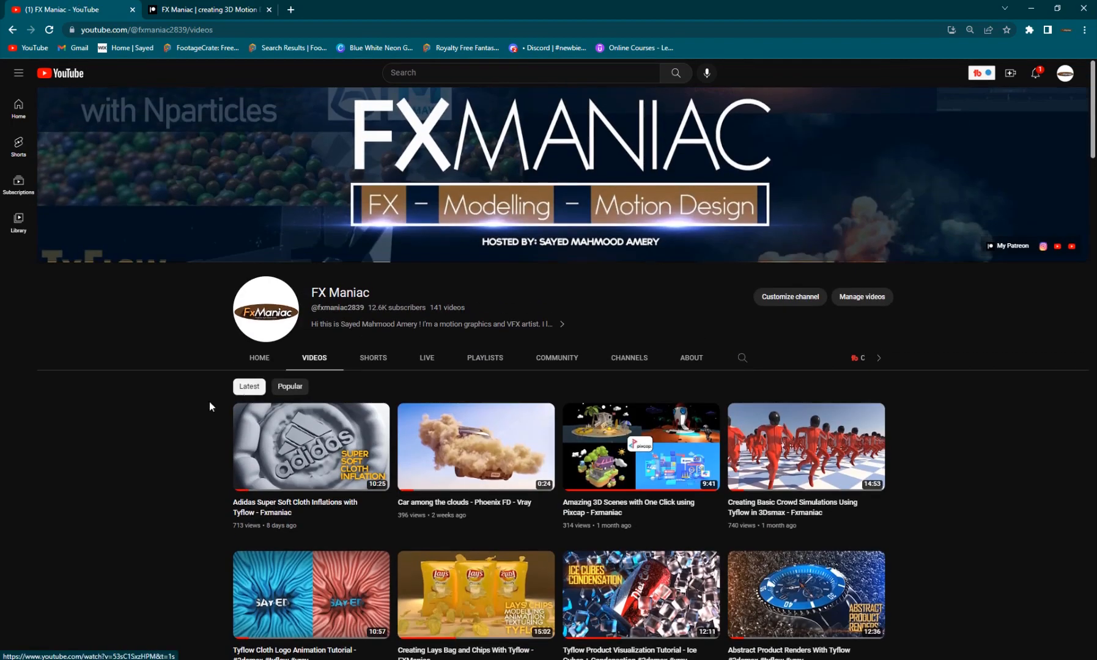